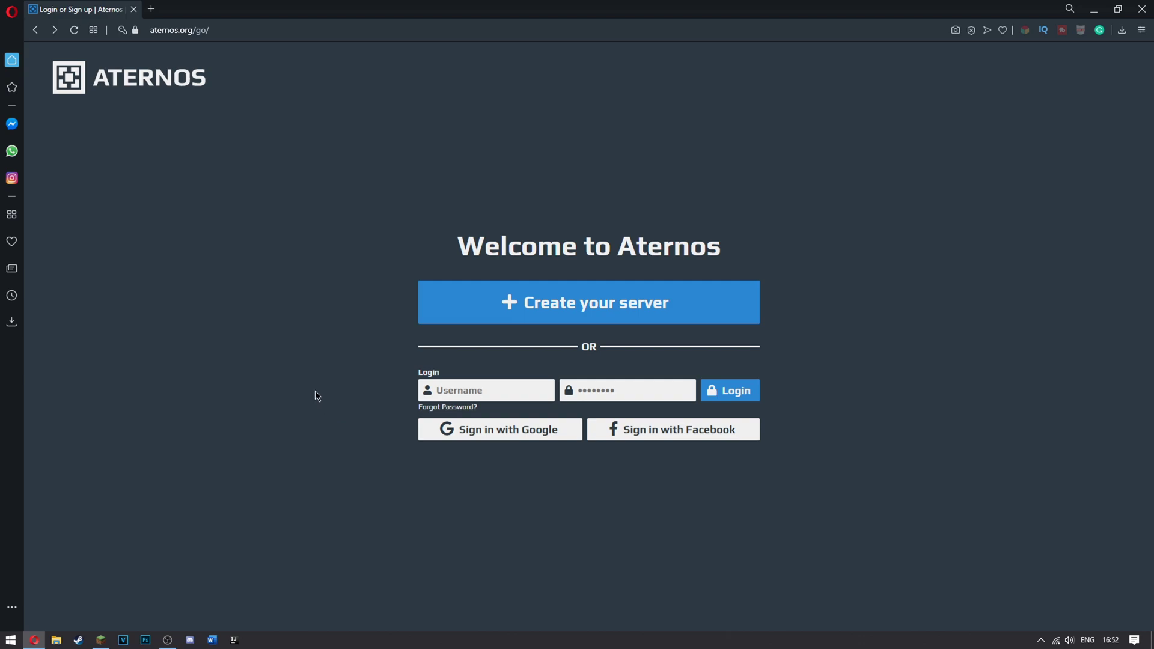
Open the Create your server form from the Aternos welcome page
click(212, 38)
click(221, 56)
Enter a username in the create-server form, which Aternos flags as already existing
click(579, 307)
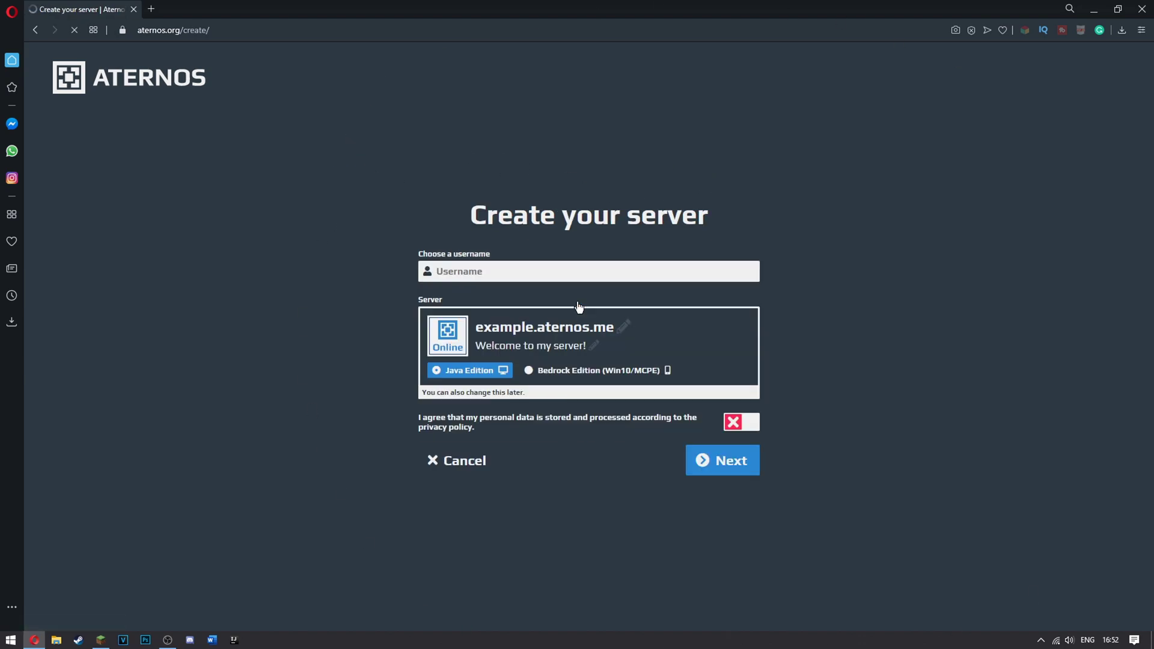
click(487, 270)
text(xradarr)
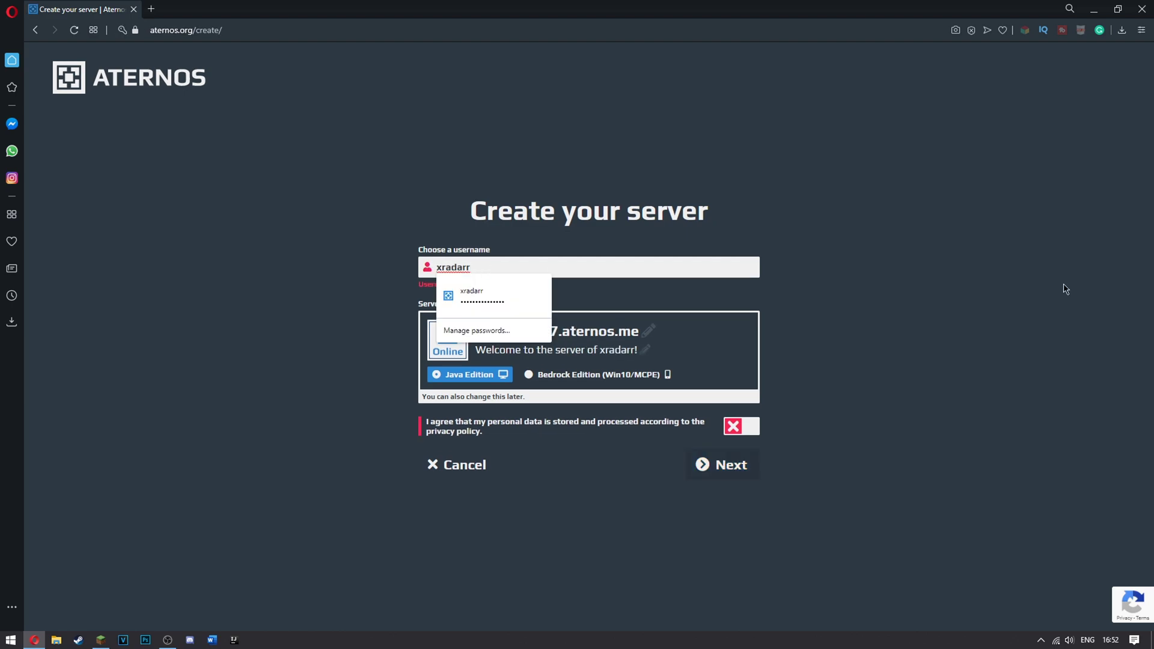
click(865, 375)
click(490, 266)
drag(490, 266, 435, 269)
click(513, 262)
click(338, 191)
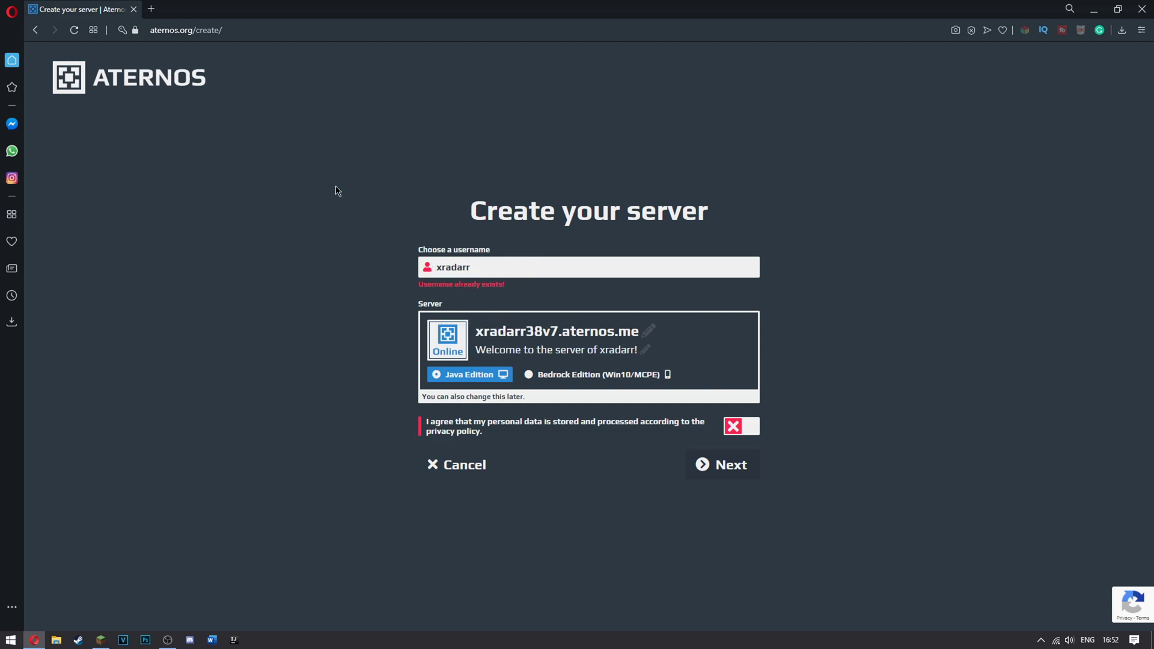
Go back and log into the existing Aternos account with the saved credentials
click(35, 30)
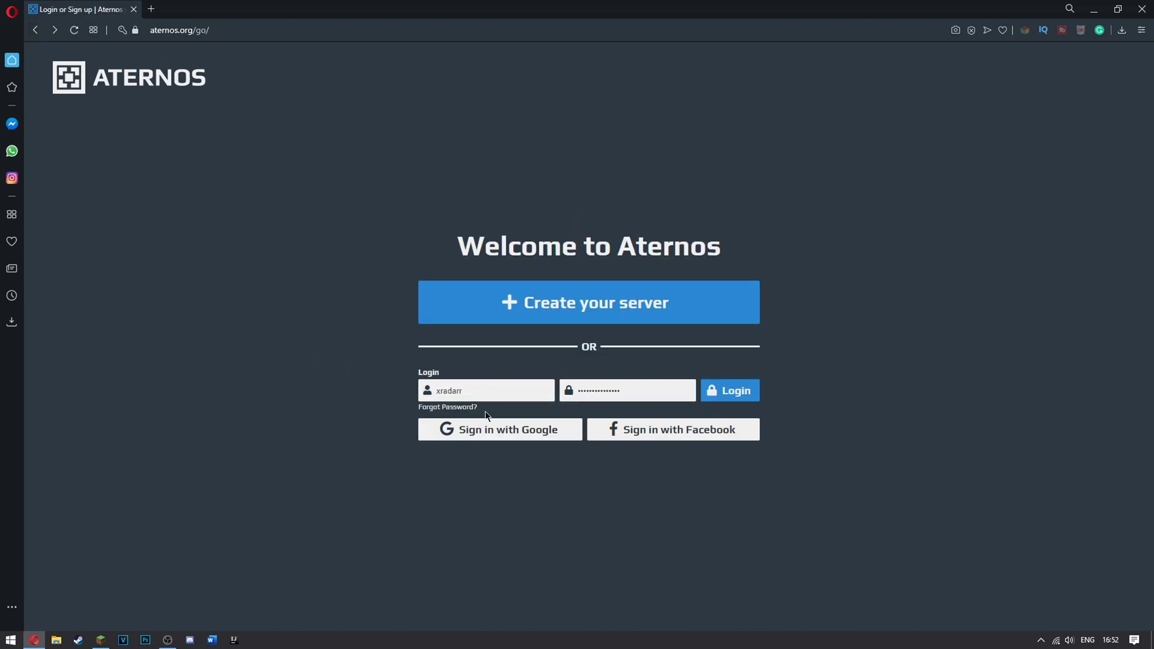
double_click(430, 395)
click(614, 389)
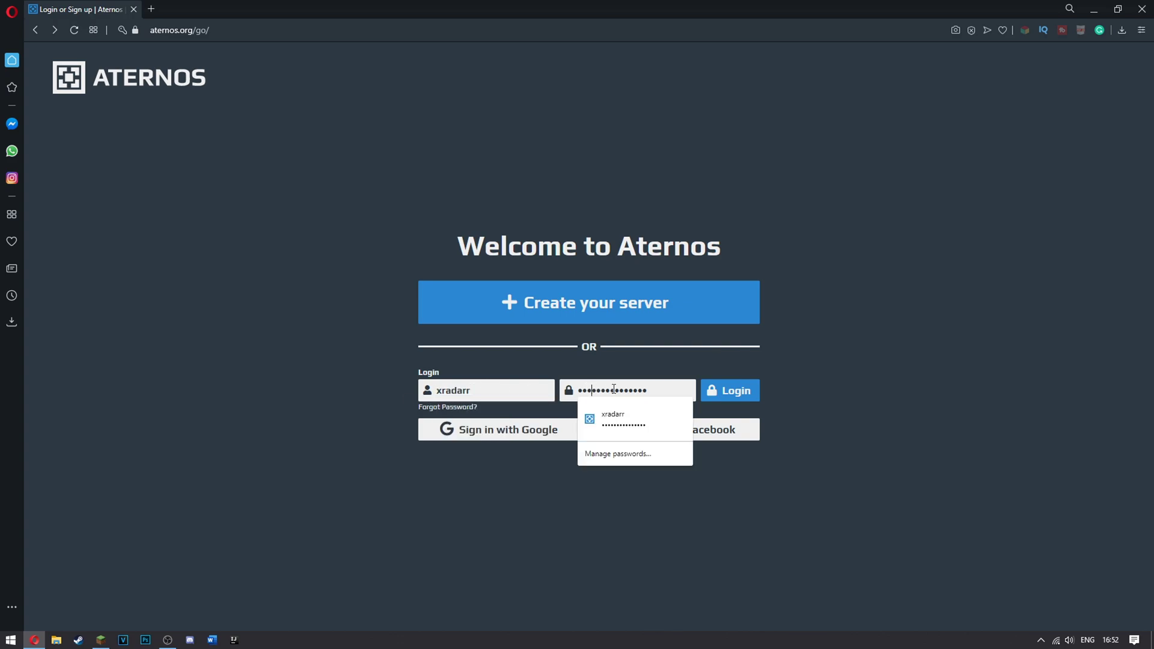
click(821, 361)
click(725, 393)
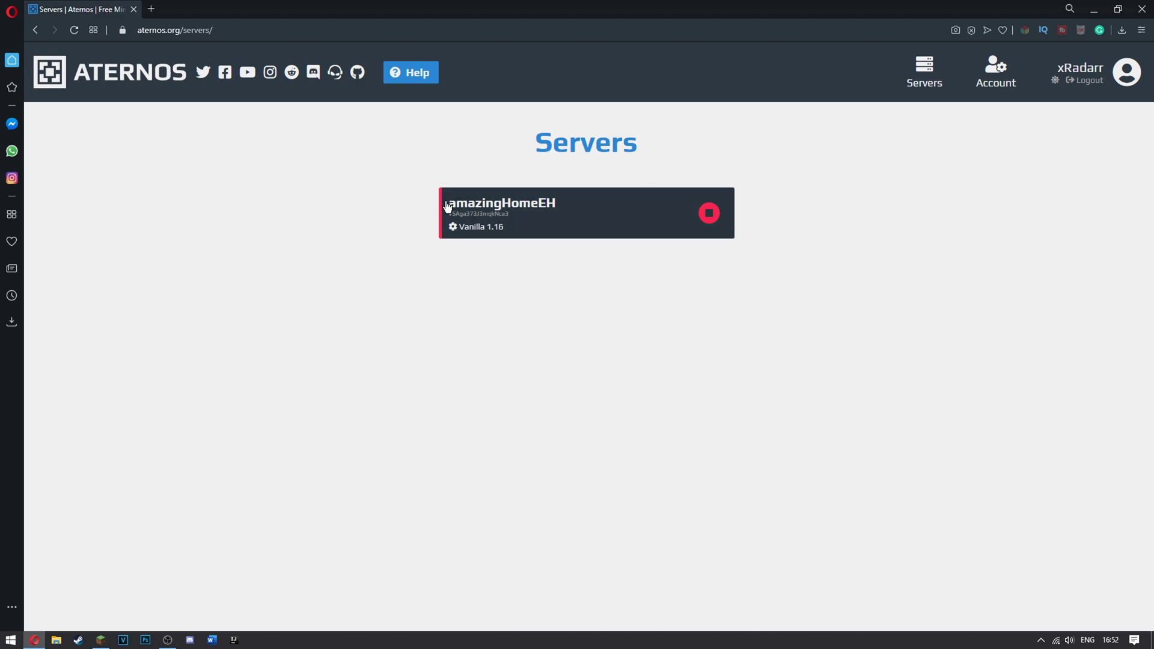
Open the amazingHomeEH server and show its server.properties Options page
click(550, 218)
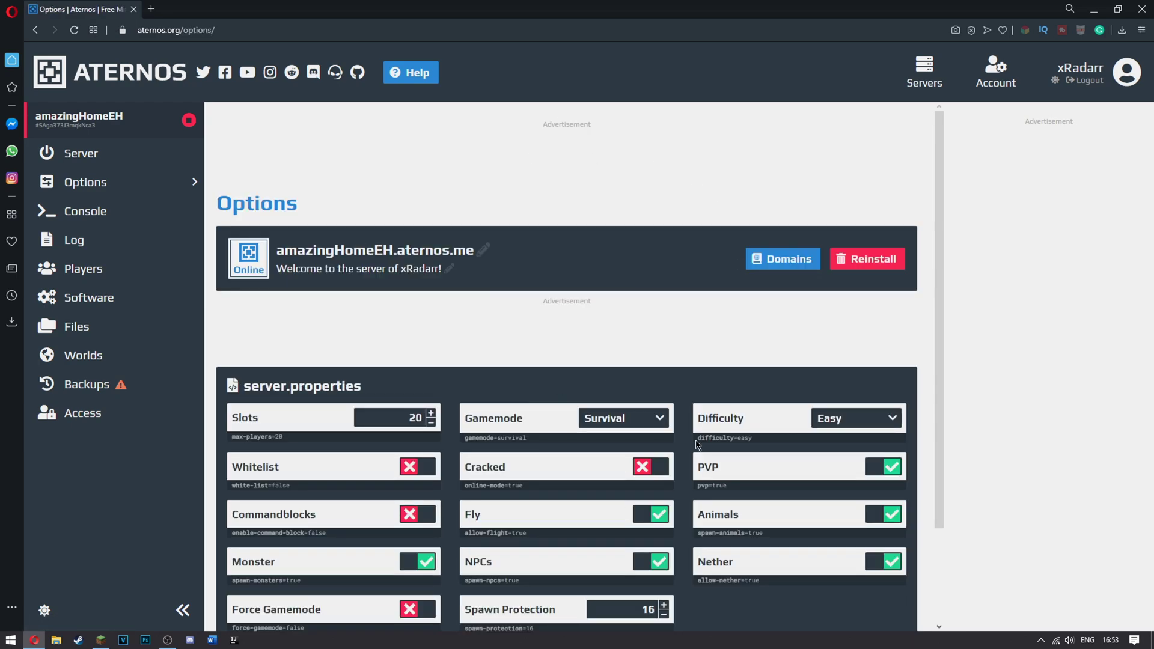
Change the server's Slots value from 20 to 10 and save it
scroll(316, 385, down, 1)
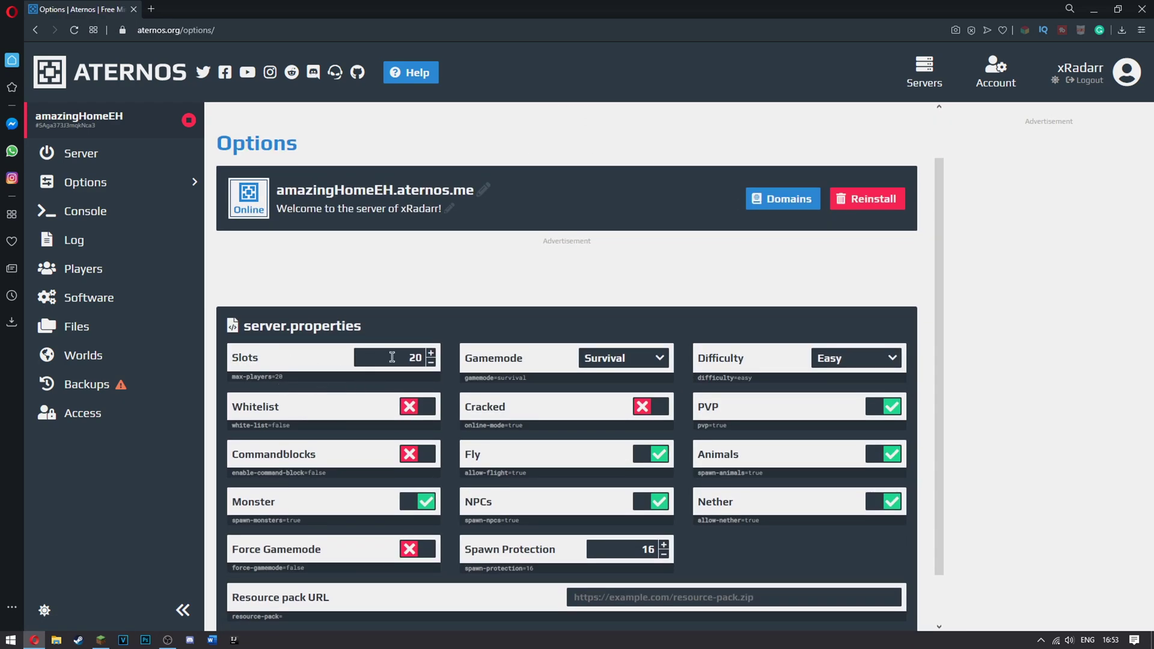
double_click(392, 357)
text(10)
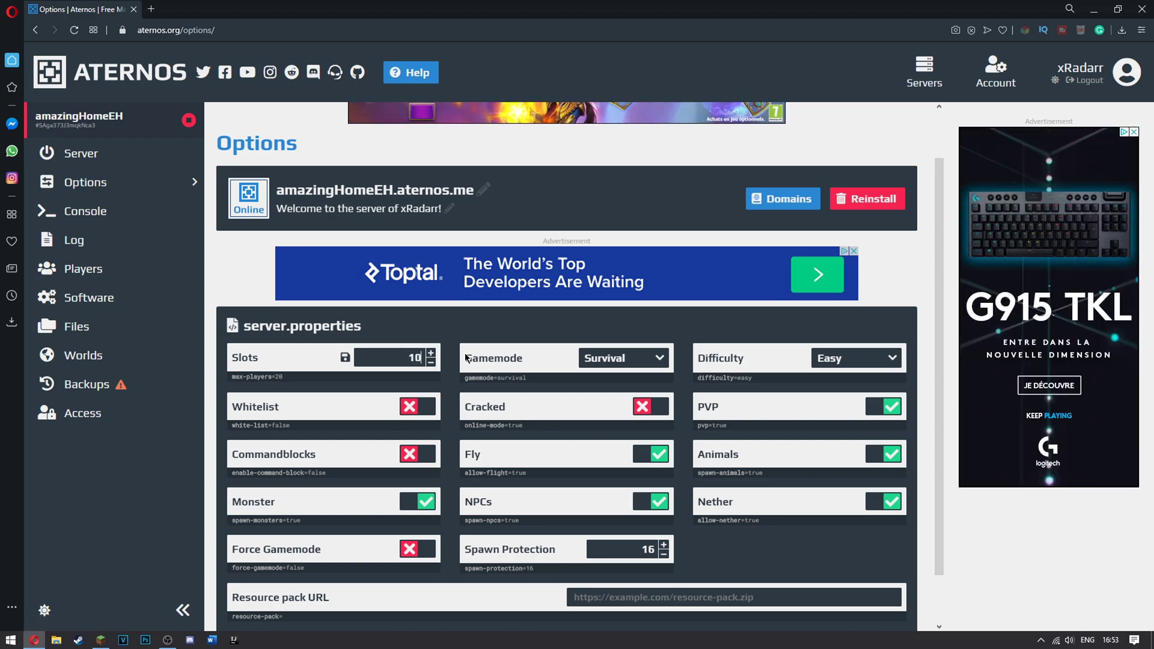
click(345, 358)
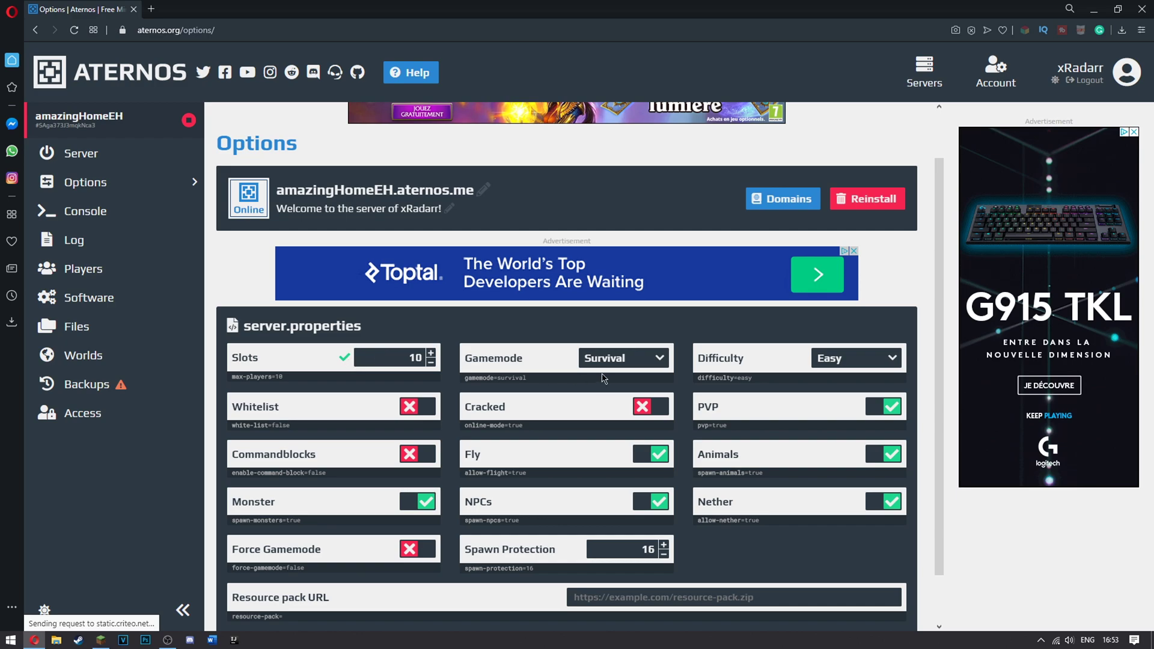
Keep Survival gamemode, set Difficulty to Hard, and turn on Force Gamemode
click(635, 365)
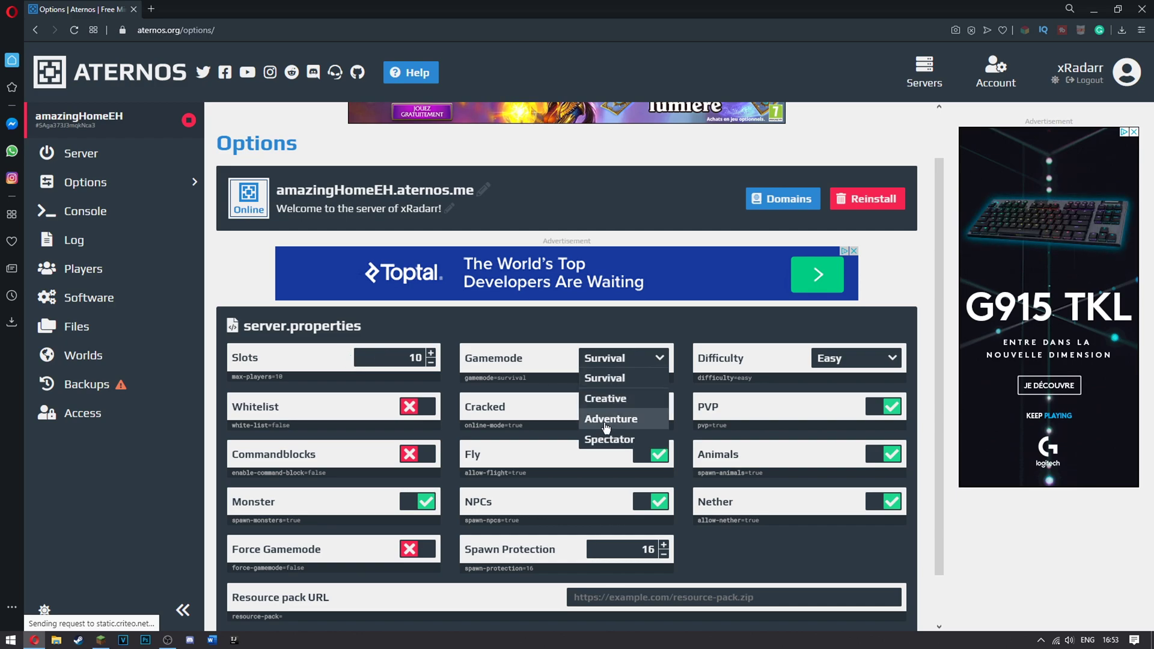
click(630, 364)
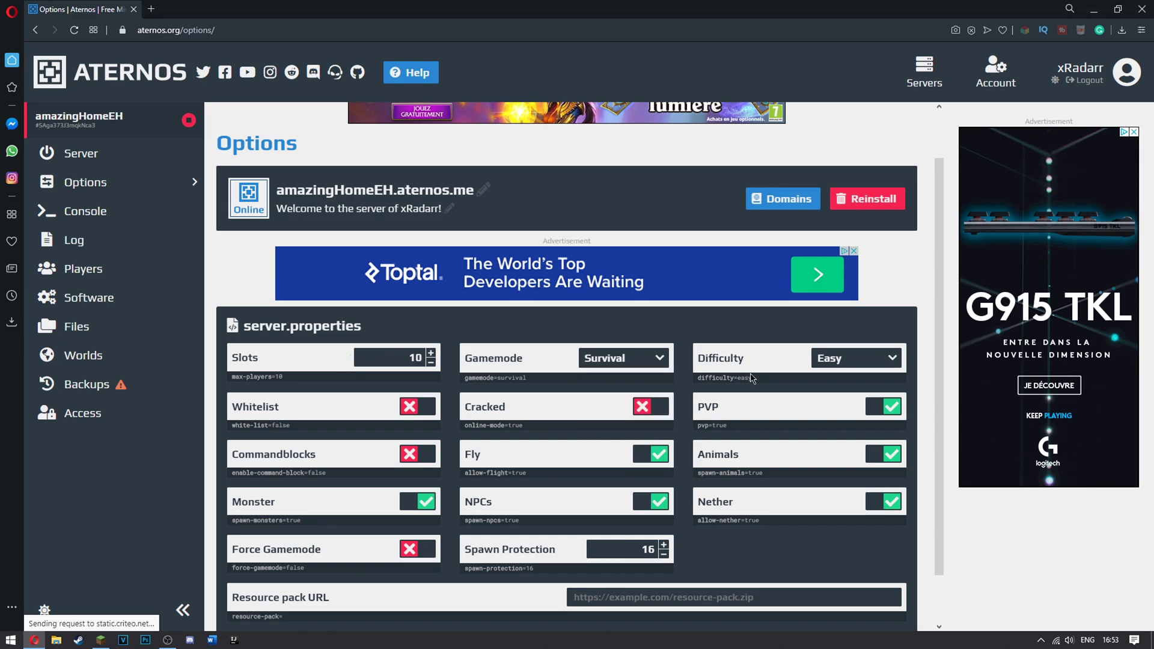
click(821, 361)
click(833, 445)
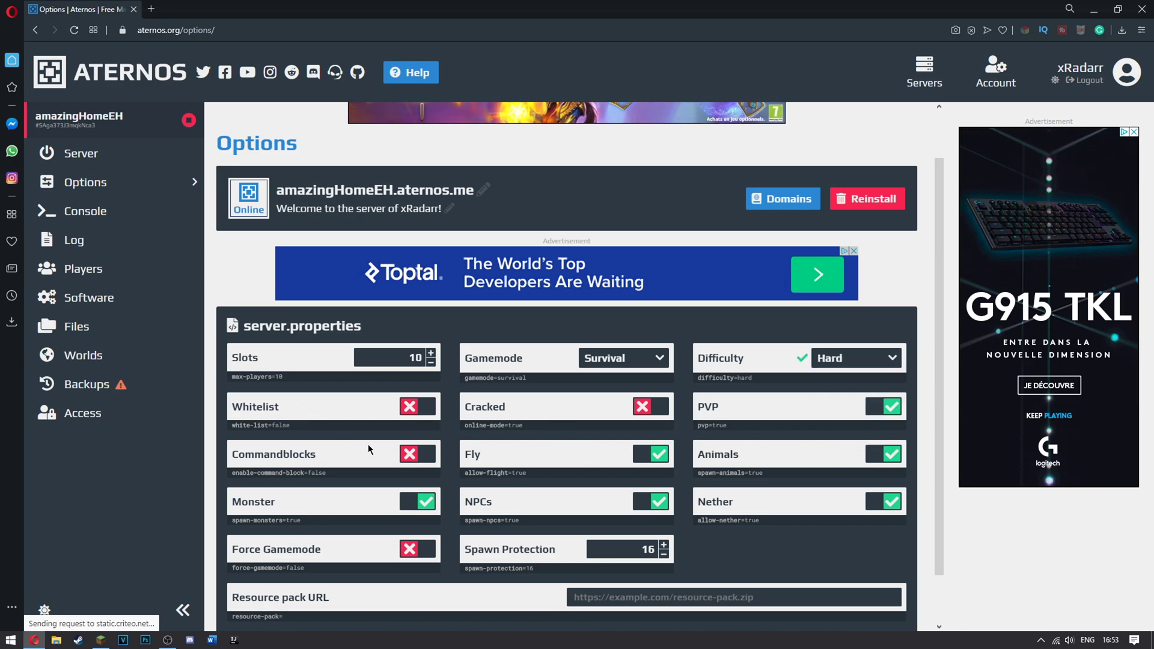
scroll(425, 403, down, 1)
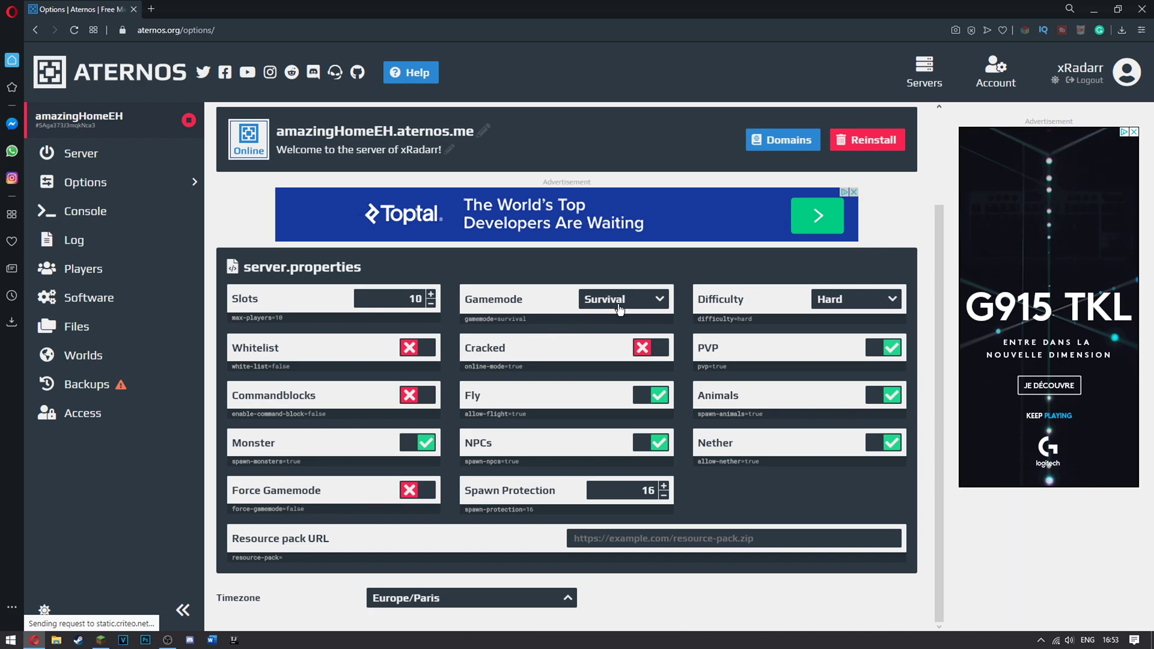
click(415, 490)
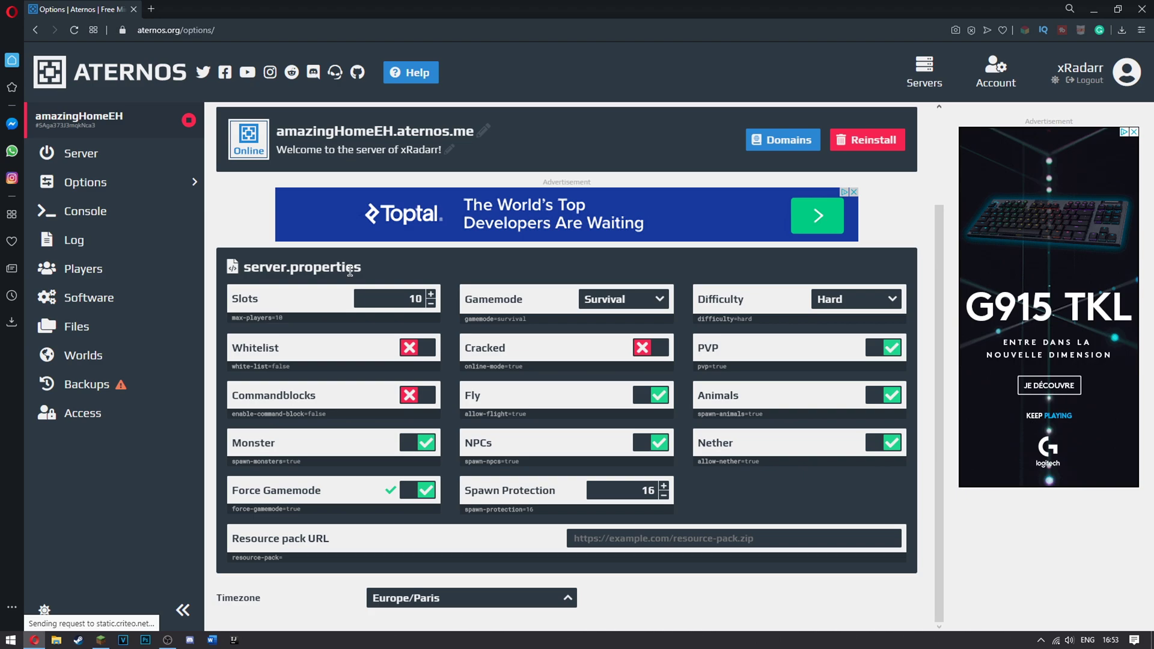
click(838, 300)
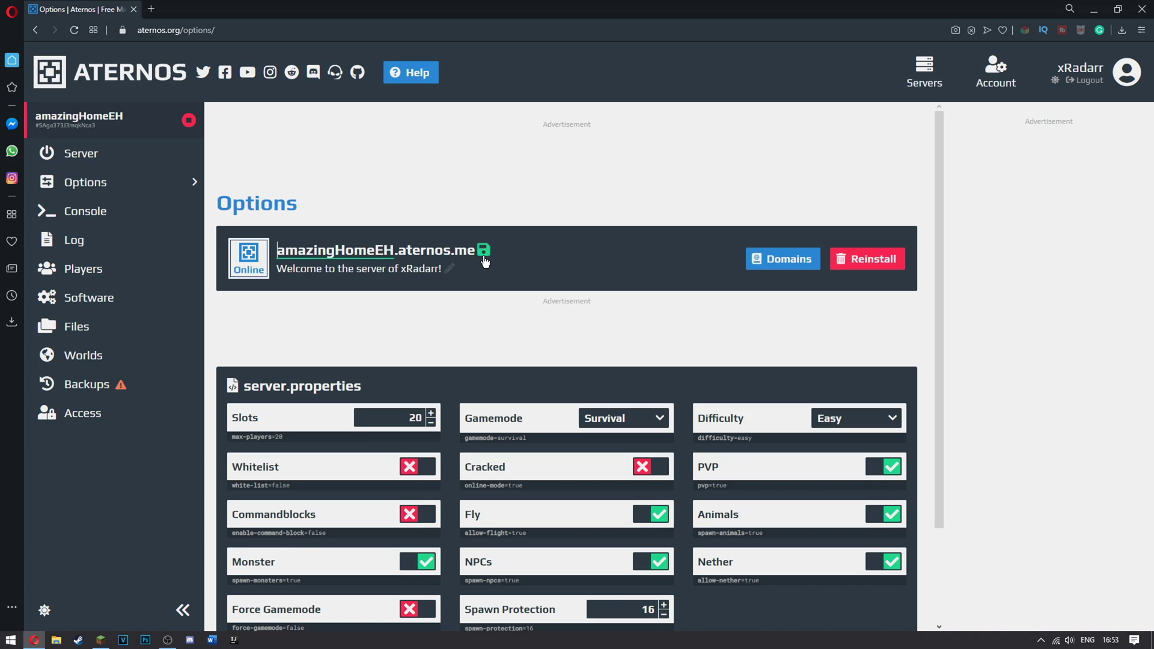
Try renaming the server address to Randomaternosserver, which Aternos rejects as already taken
click(484, 251)
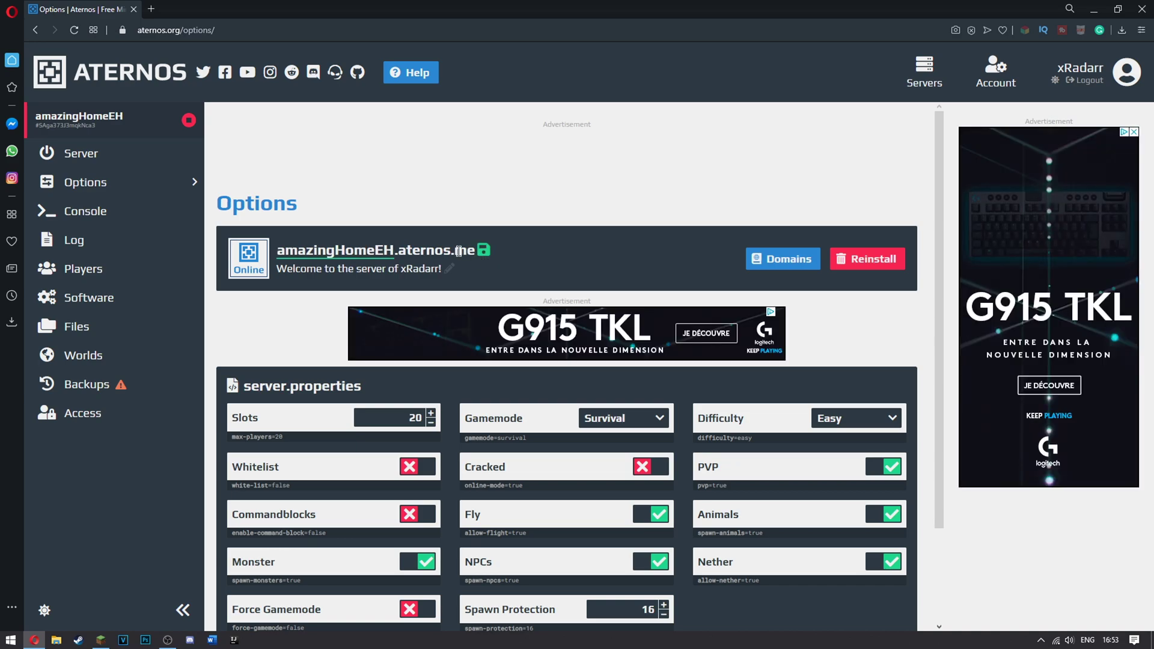
double_click(394, 249)
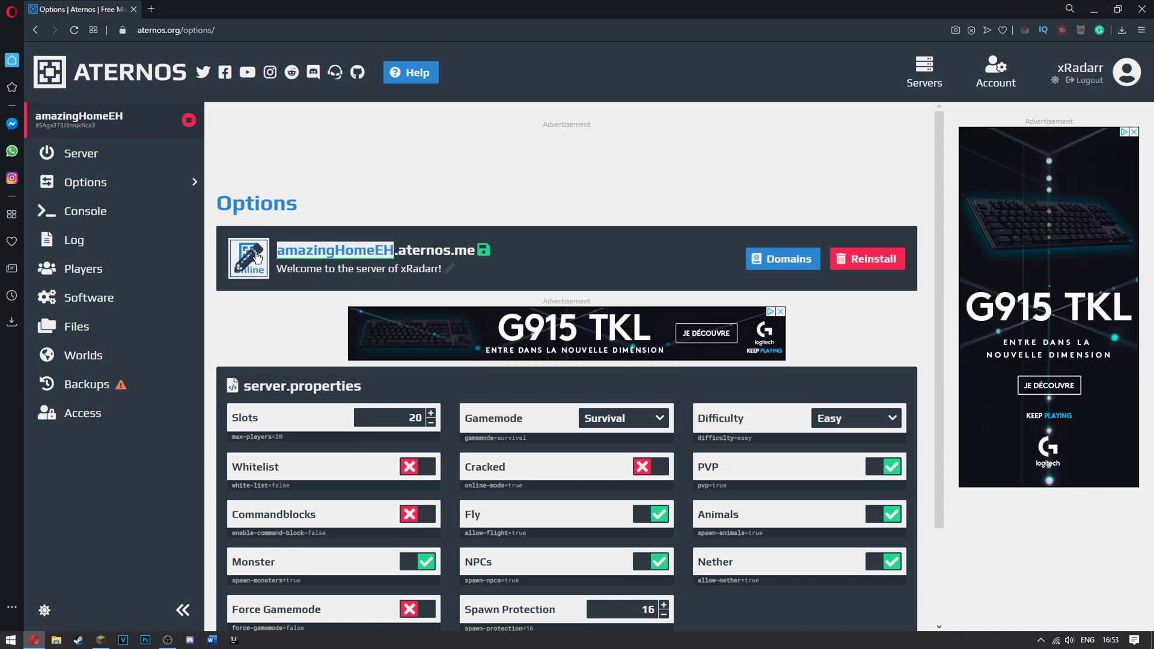
text(Ran)
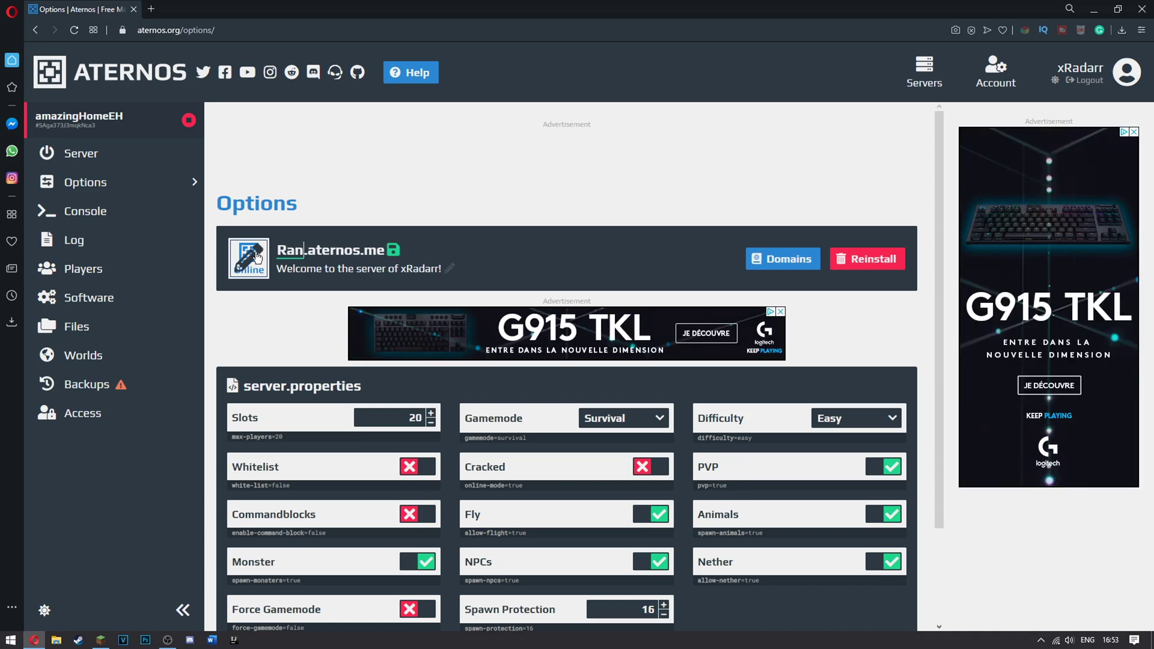
text(domater)
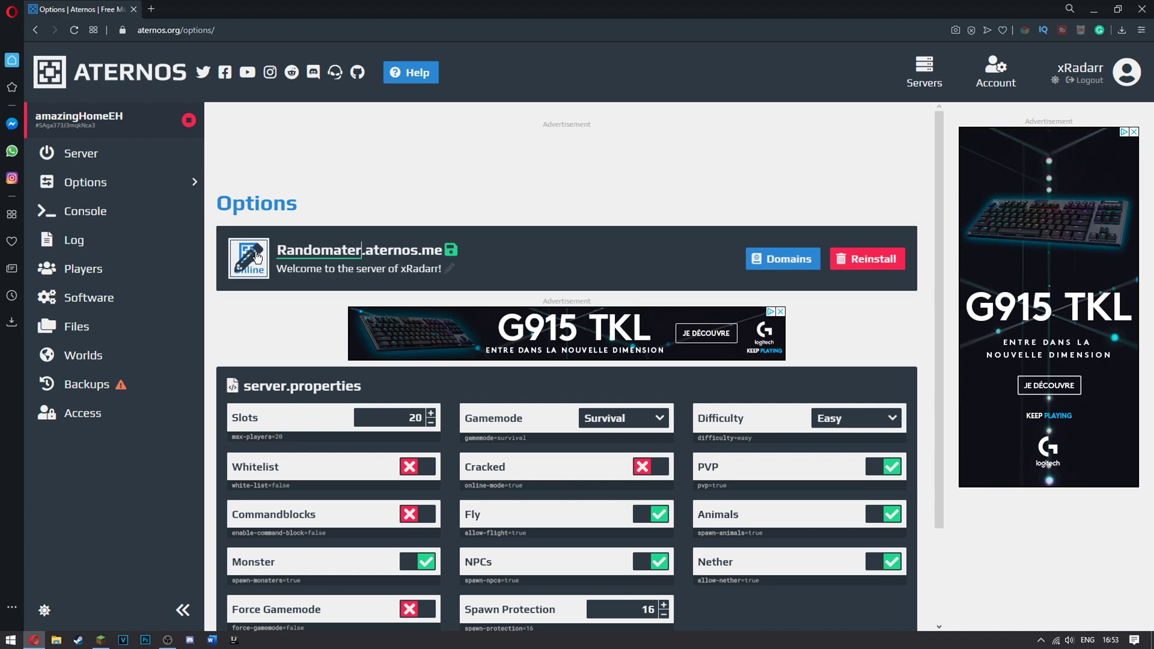
text(nos)
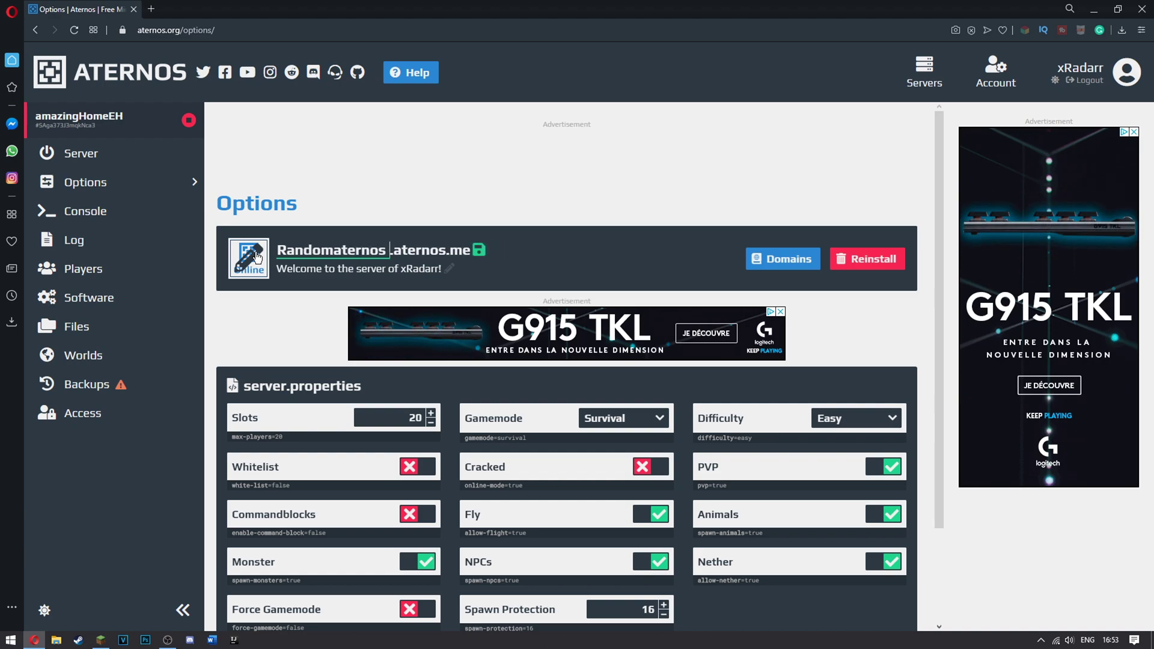
text(server)
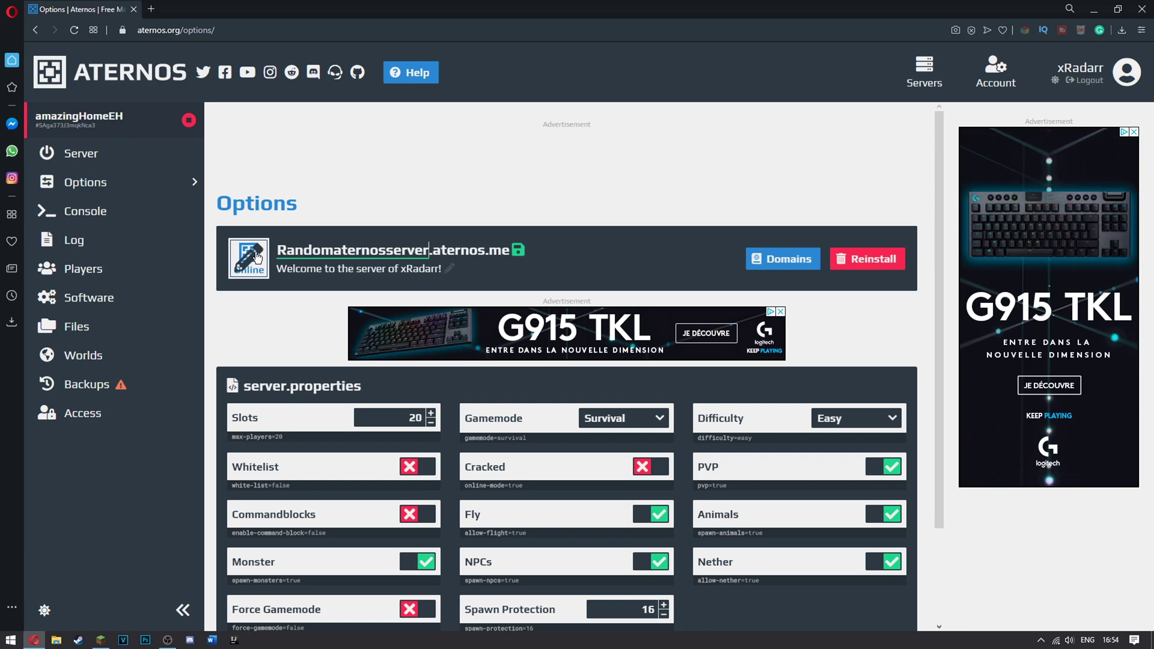
key(Return)
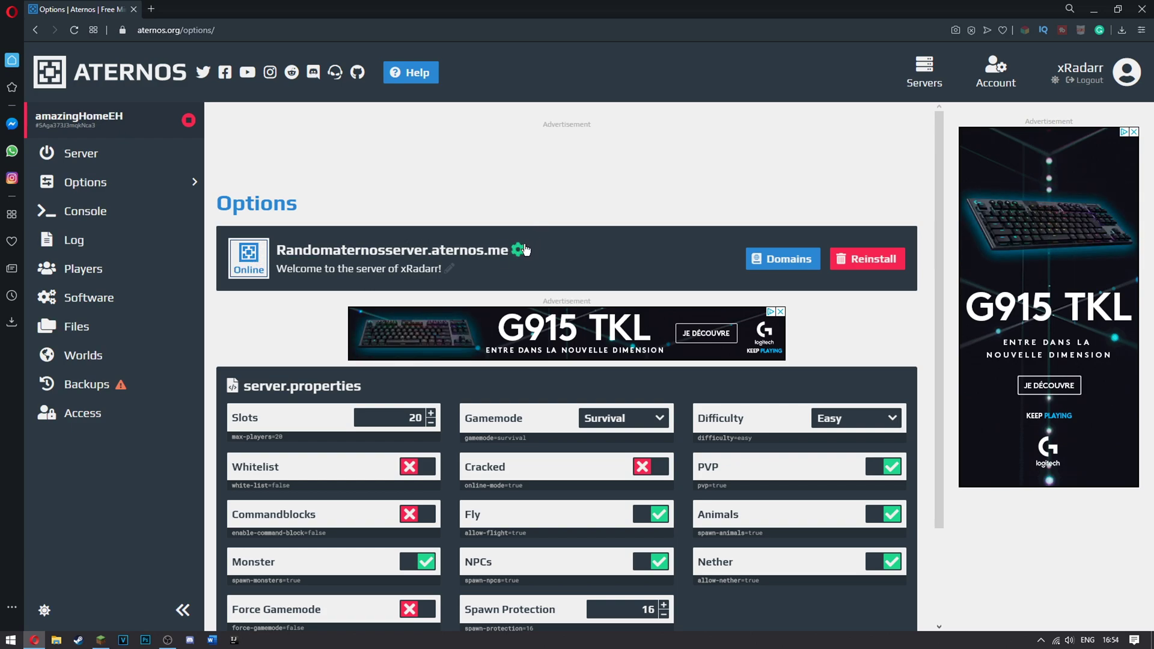
click(523, 249)
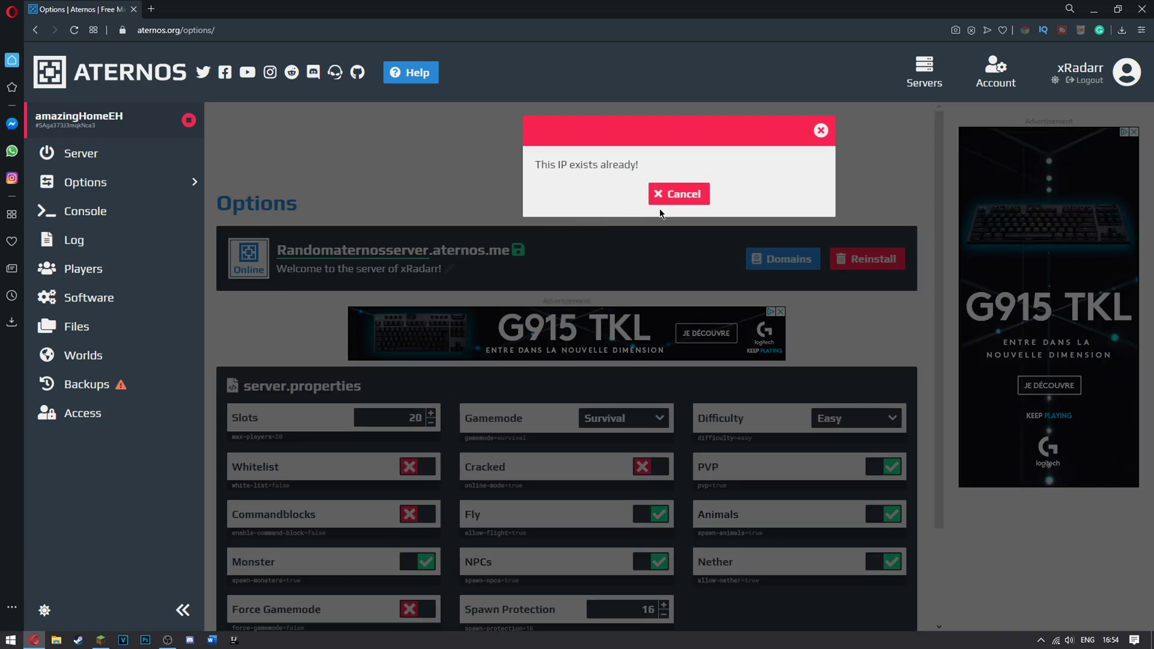
click(676, 204)
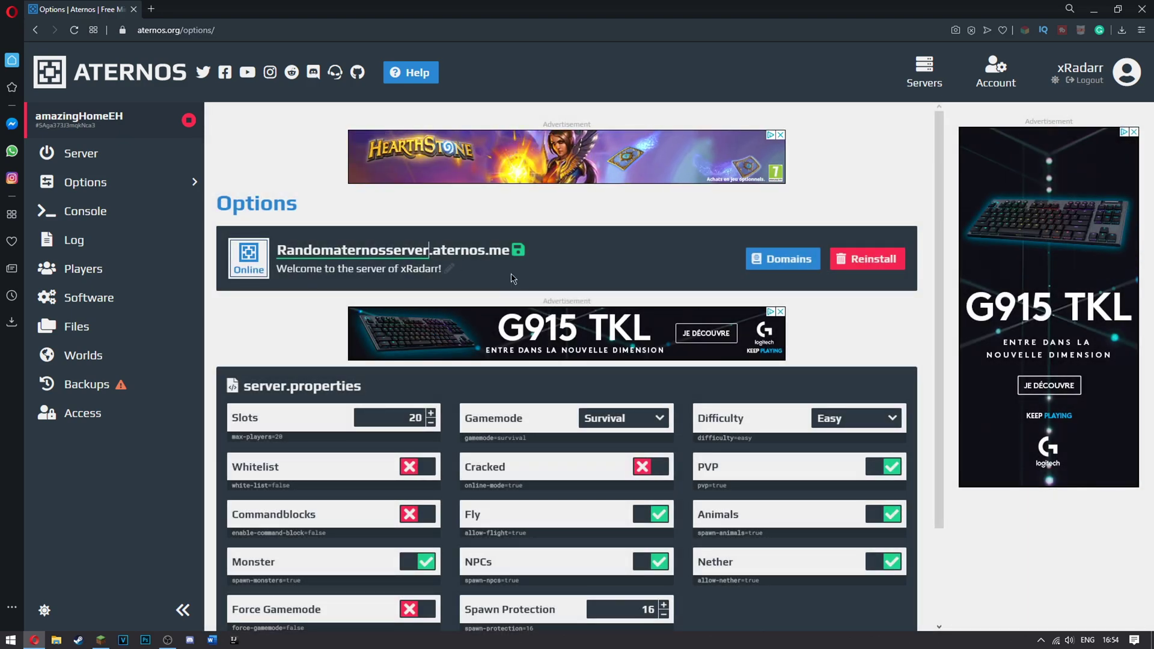
Rework the name and save the server address as forver21.aternos.me
text(21)
click(535, 249)
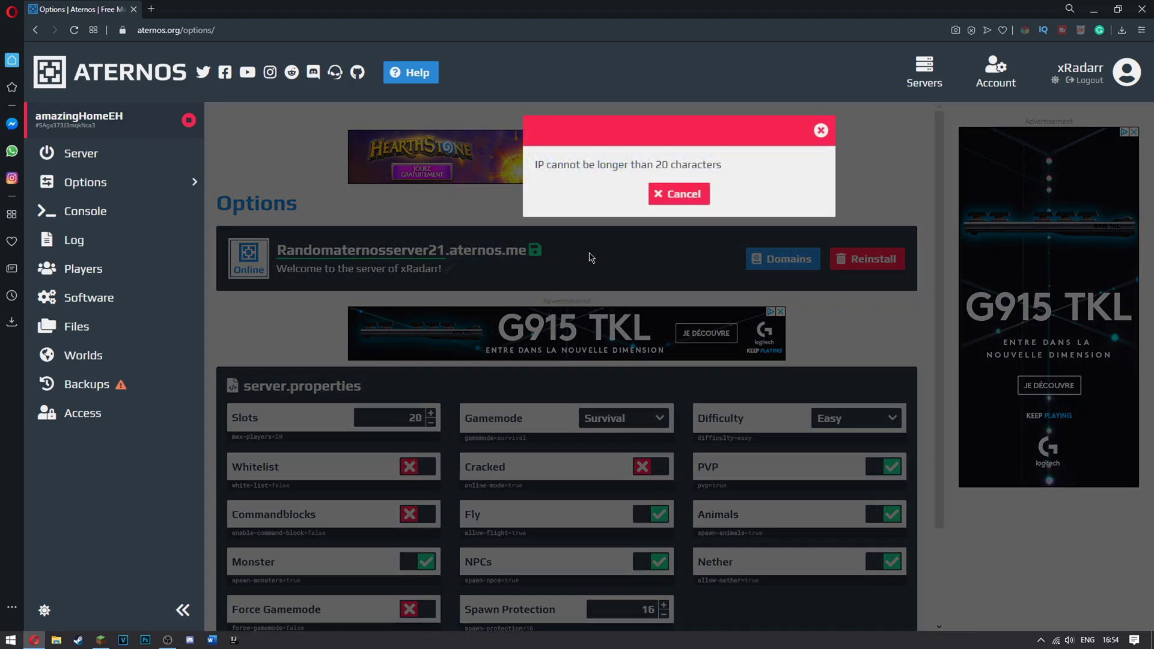
click(673, 202)
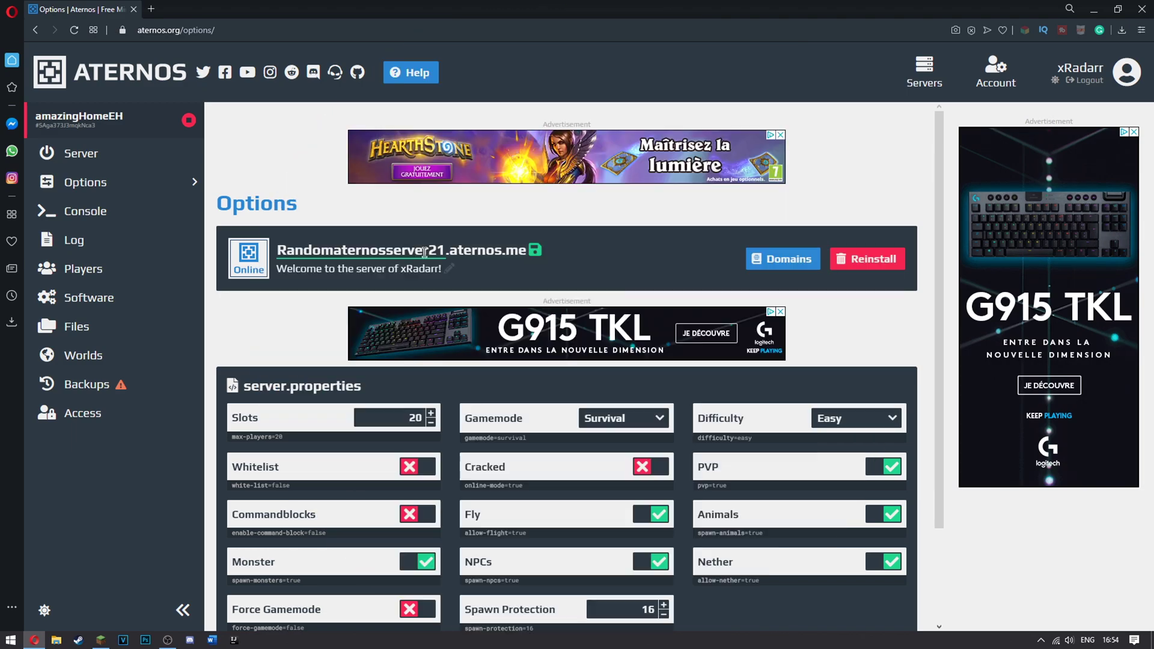
drag(430, 250, 68, 252)
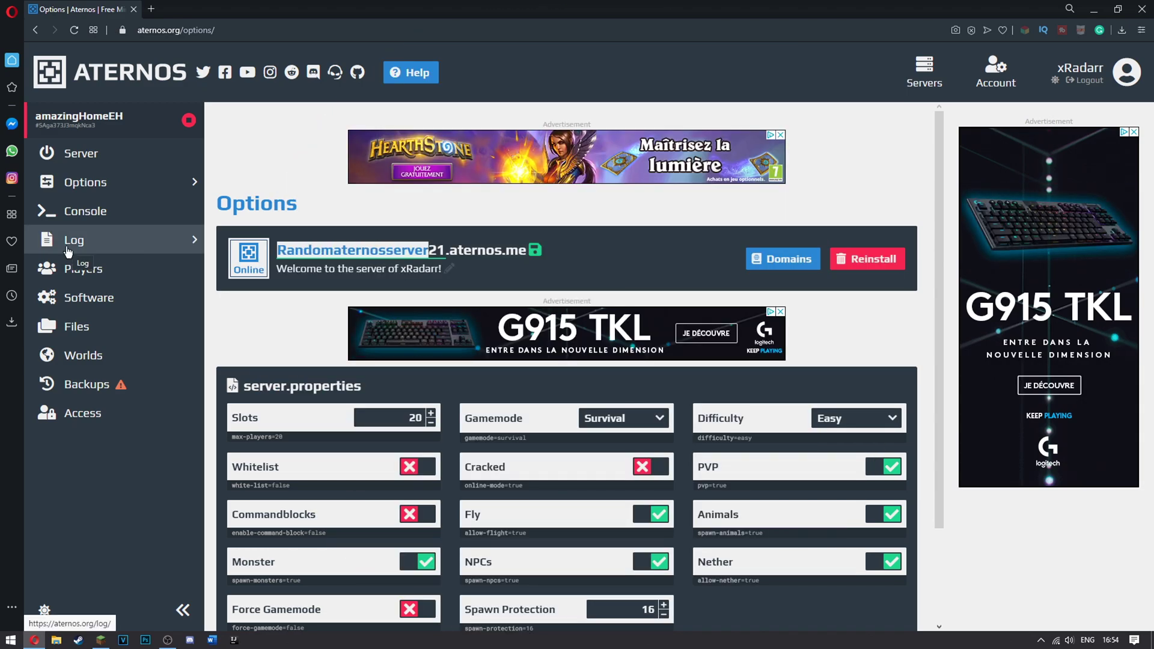
text(forver)
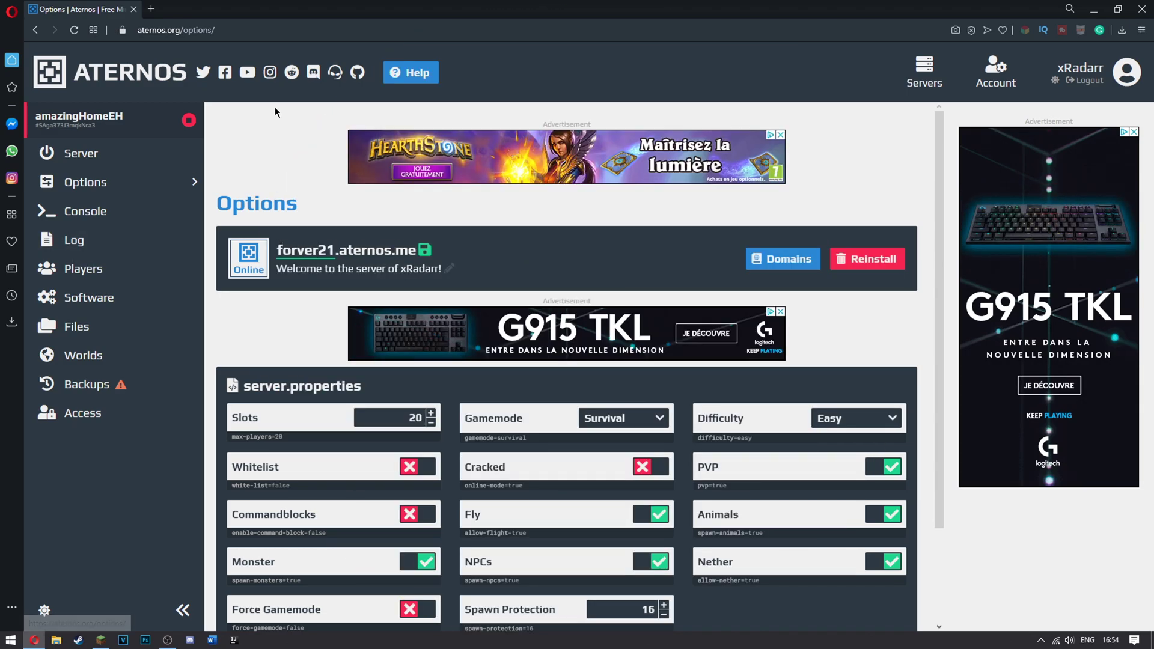
key(Return)
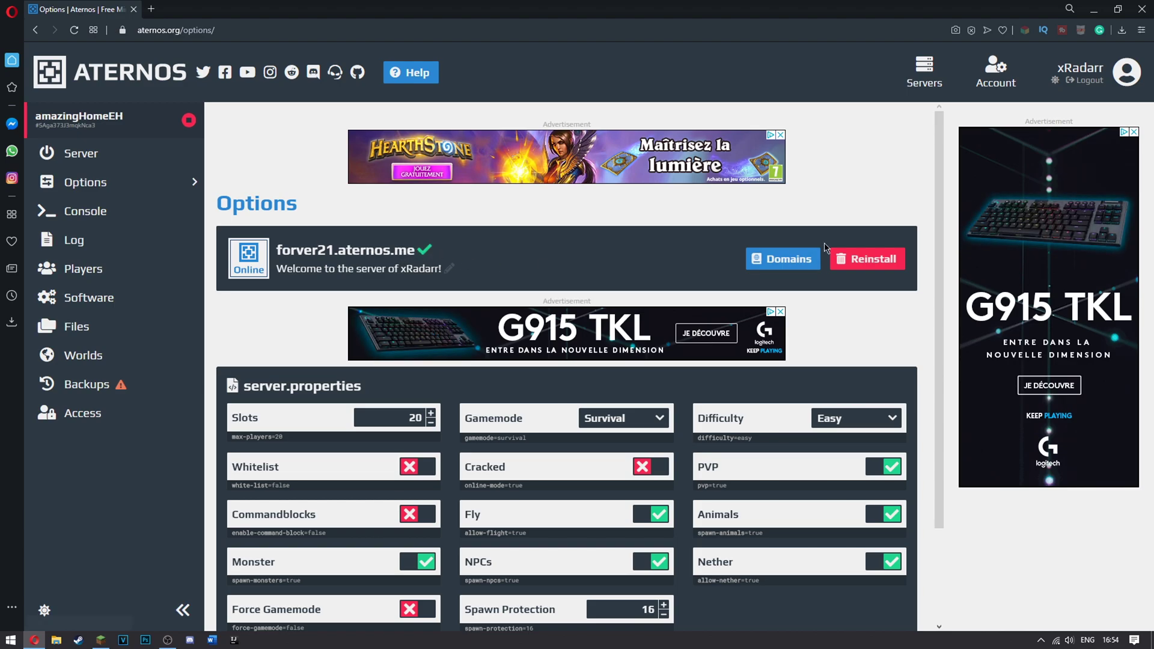
Start the forver21 server, accepting the EULA and dismissing the notification prompt
click(86, 160)
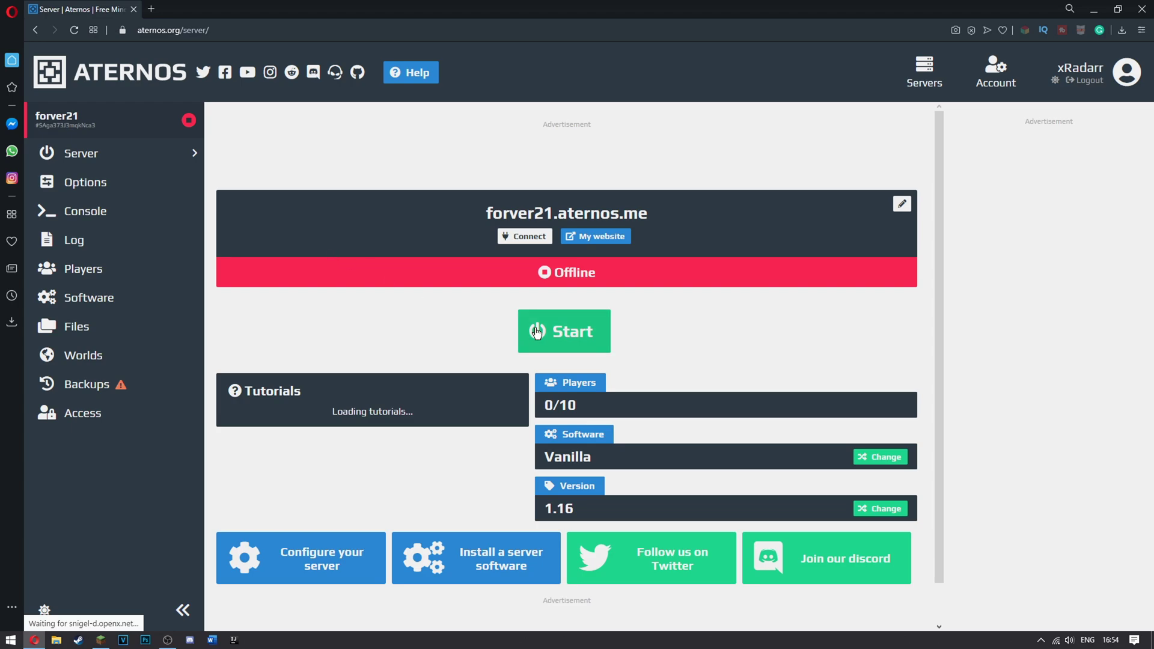
click(537, 332)
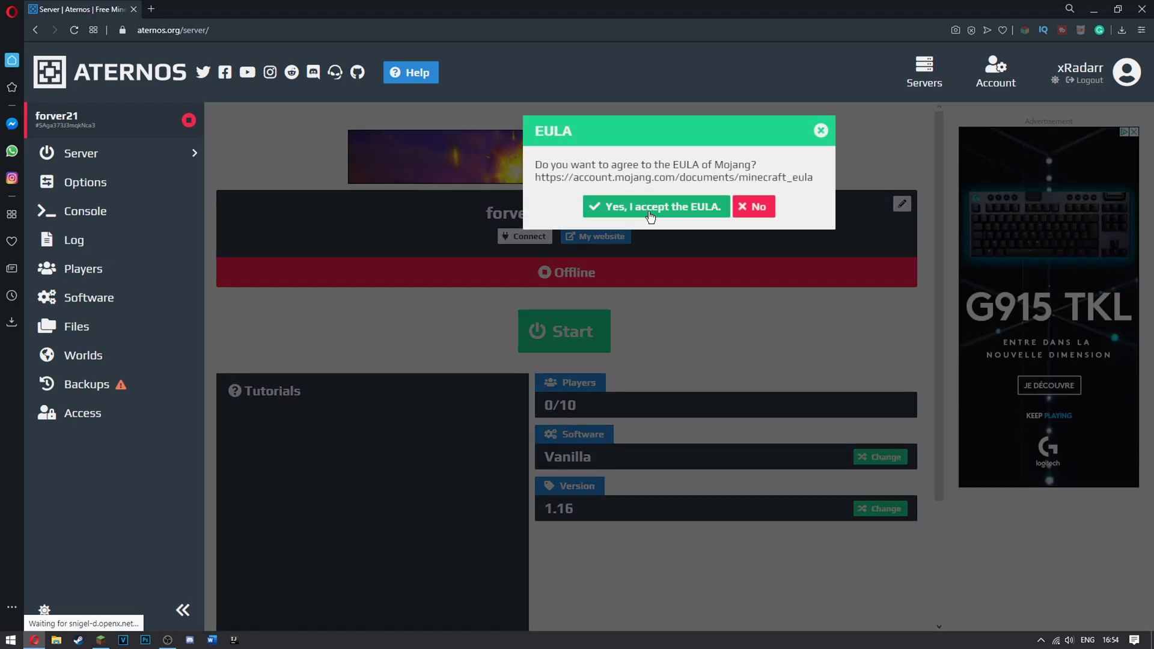
click(650, 207)
click(635, 206)
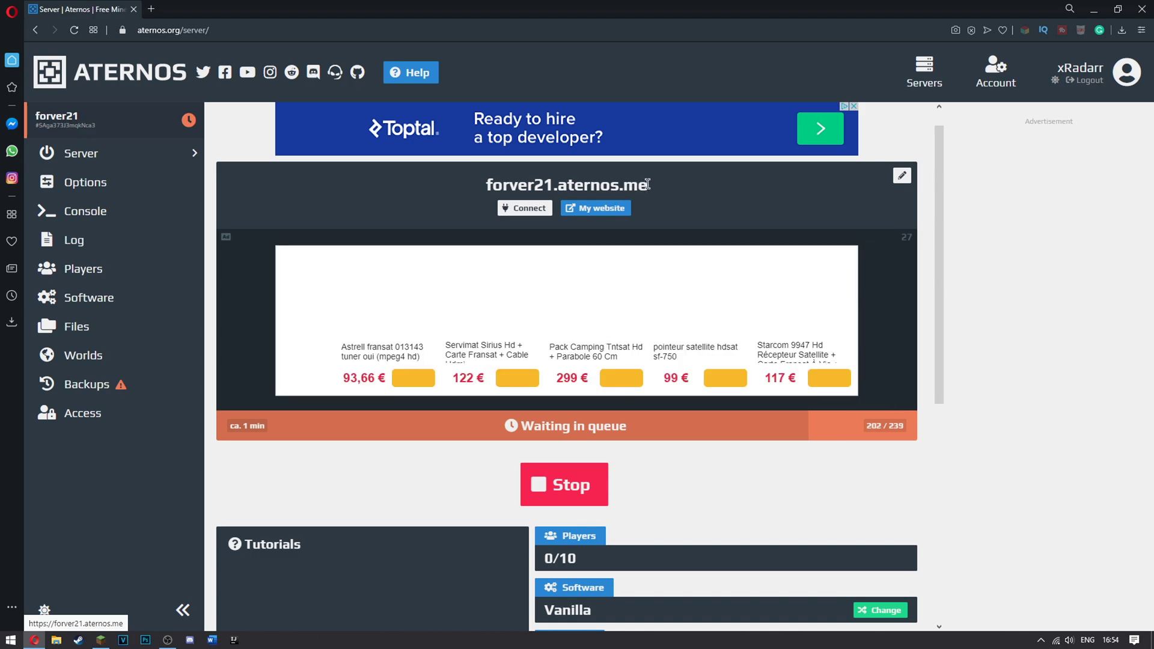
Copy the forver21.aternos.me server address from the Aternos page
drag(647, 185, 486, 186)
right_click(495, 184)
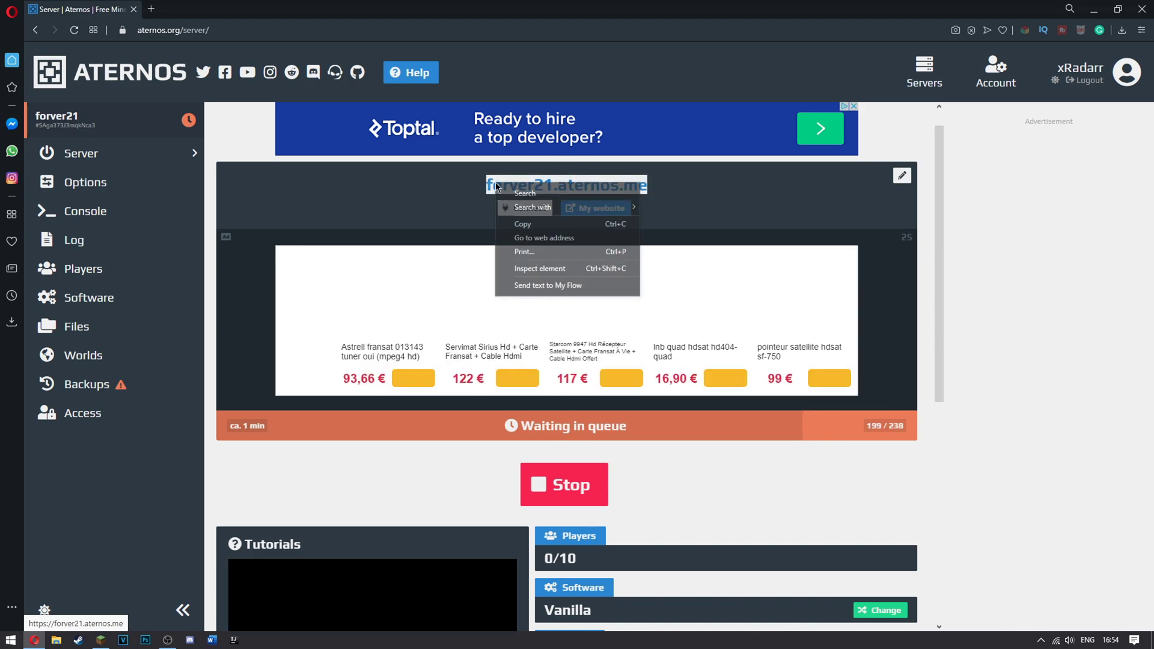
click(517, 224)
Launch Minecraft 1.16 from the Minecraft Launcher after checking the version
click(101, 640)
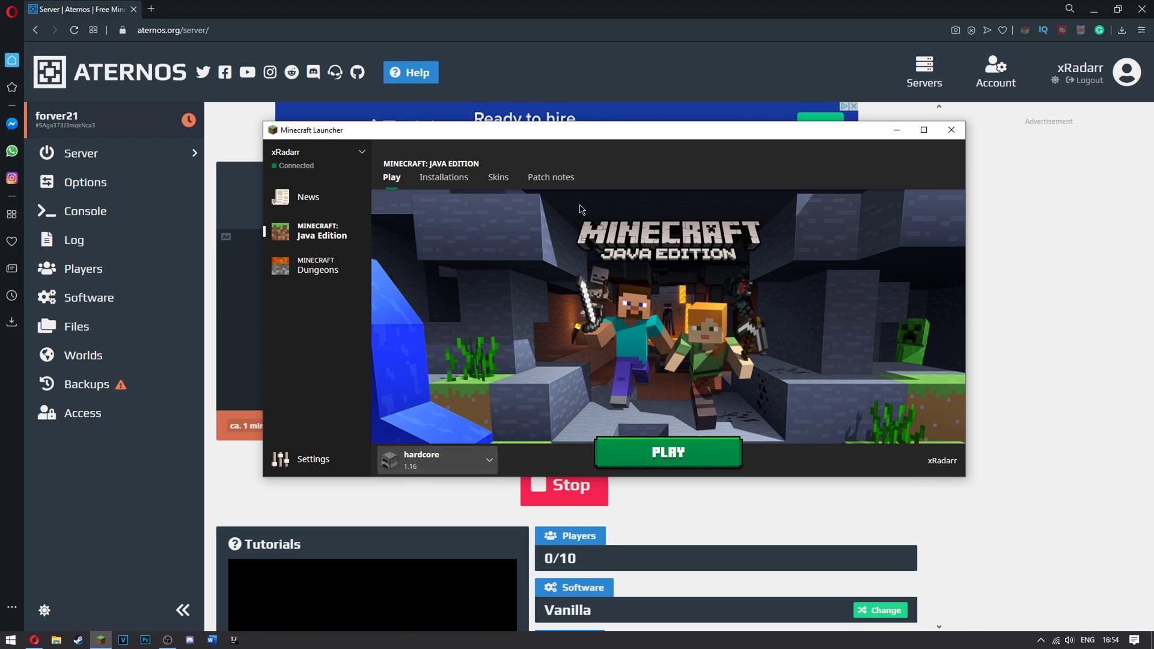
drag(595, 131, 746, 42)
scroll(864, 463, down, 2)
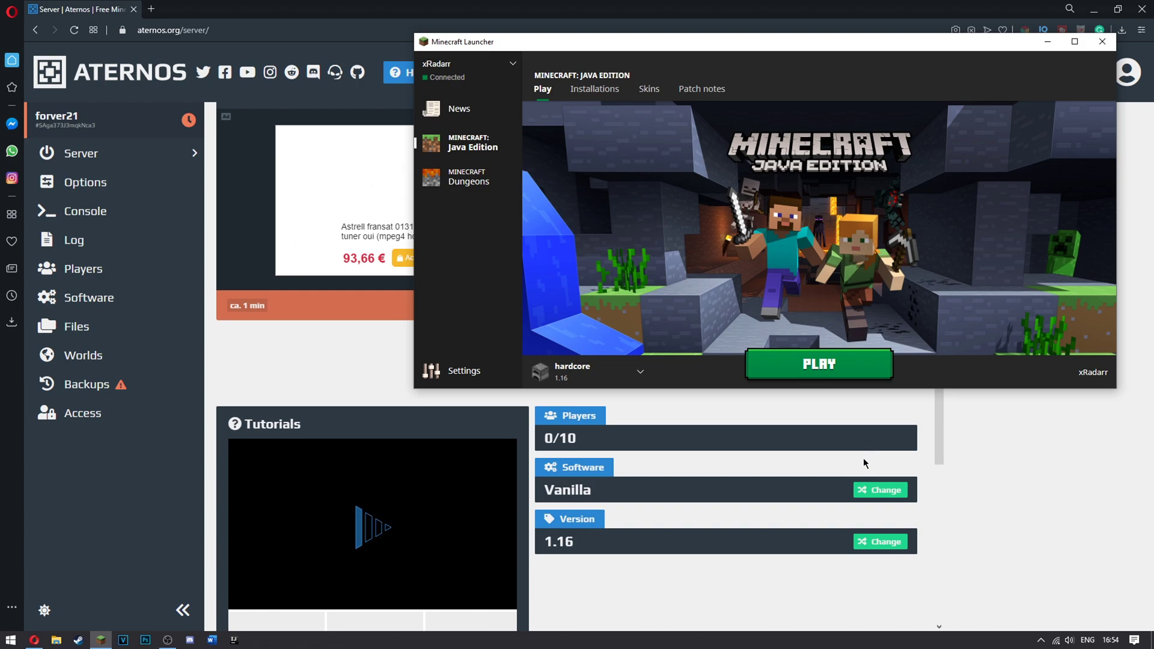
double_click(559, 542)
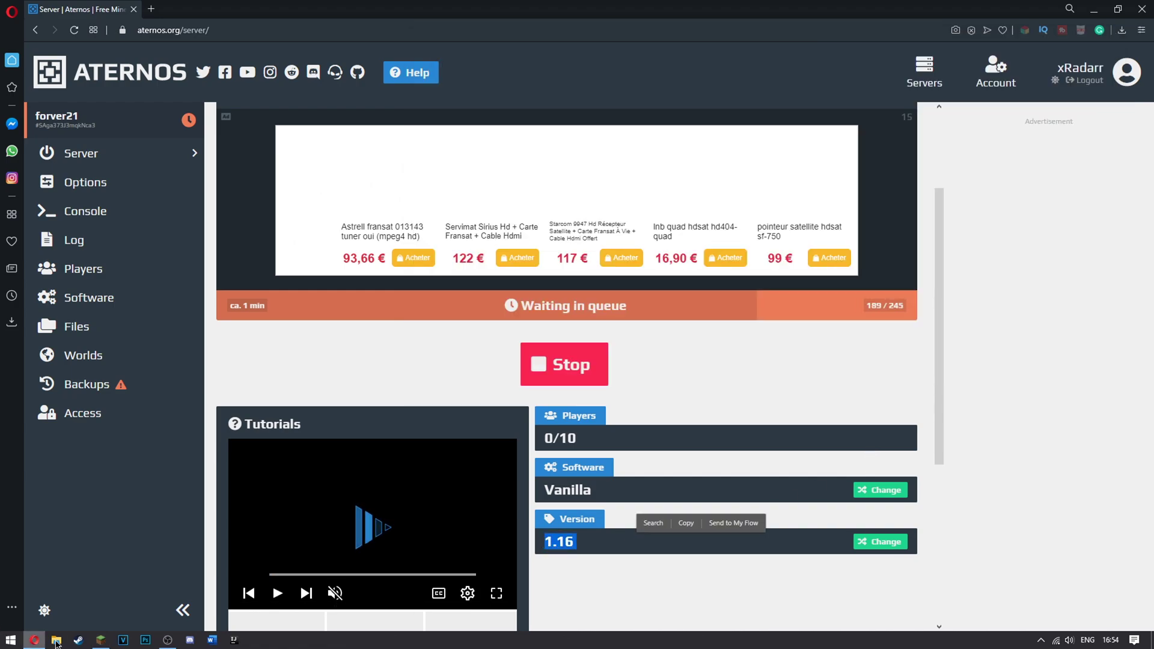
click(100, 640)
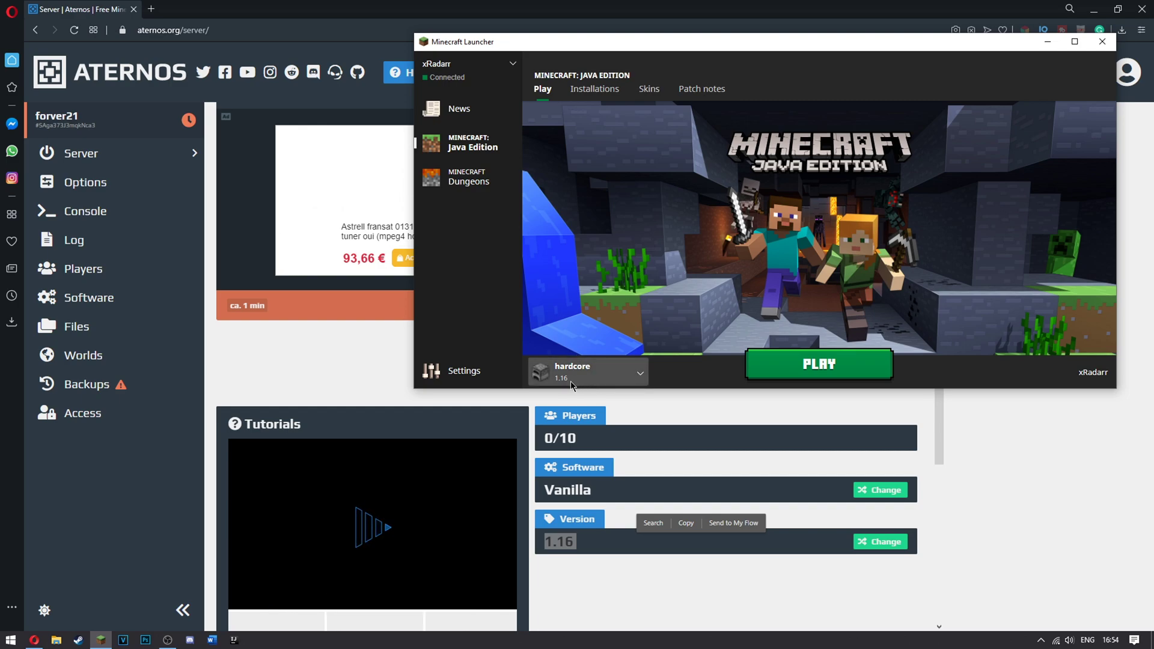
click(834, 370)
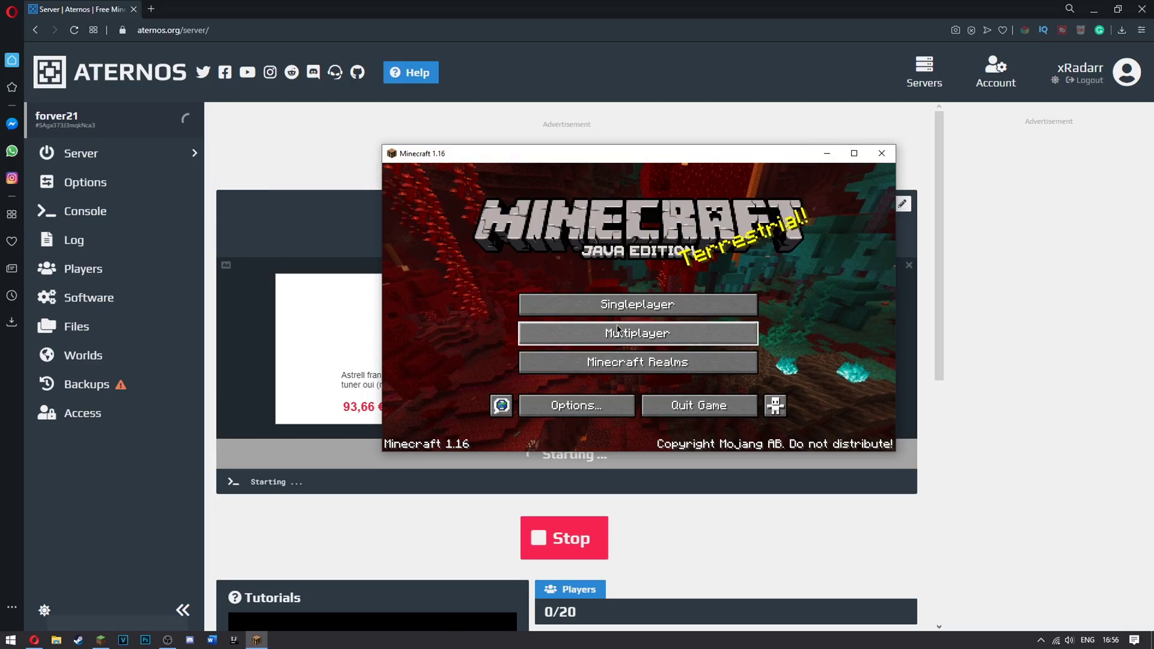
Add a multiplayer server entry with the pasted address forver21.aternos.me, then refresh the list
click(638, 332)
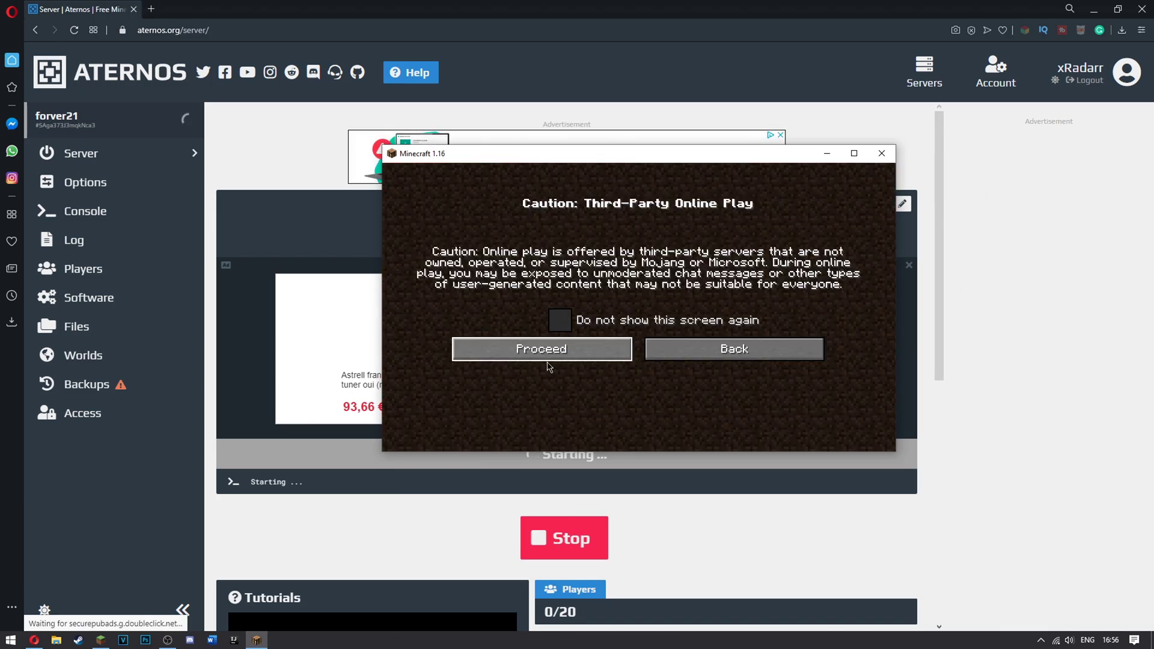
click(549, 360)
click(732, 407)
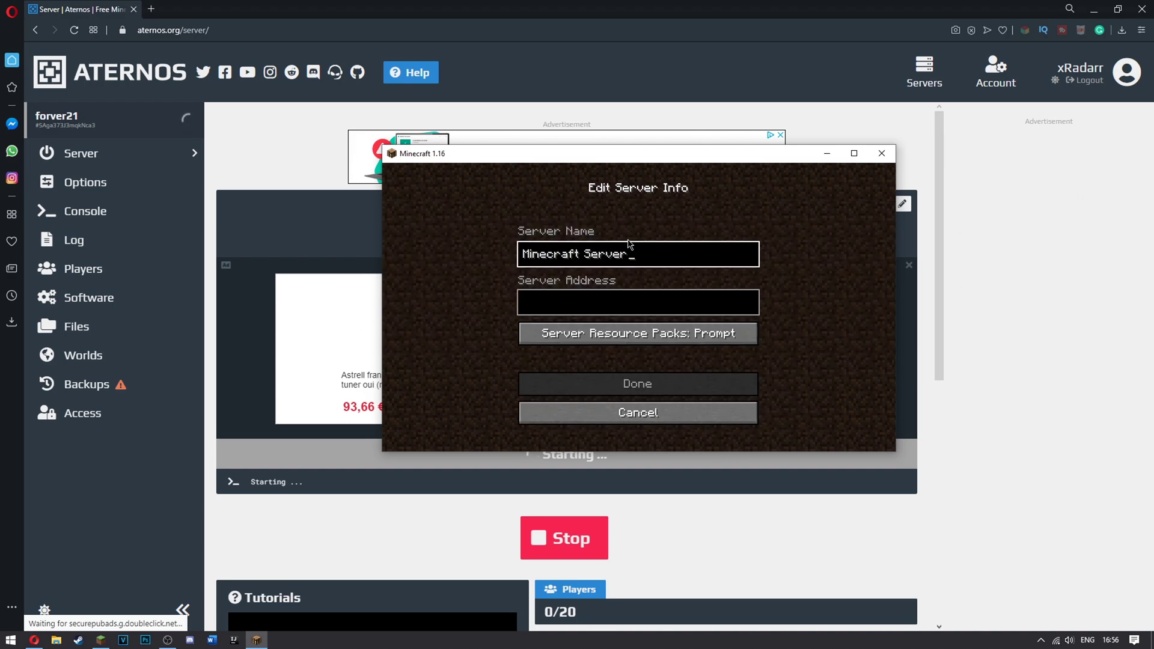
click(568, 307)
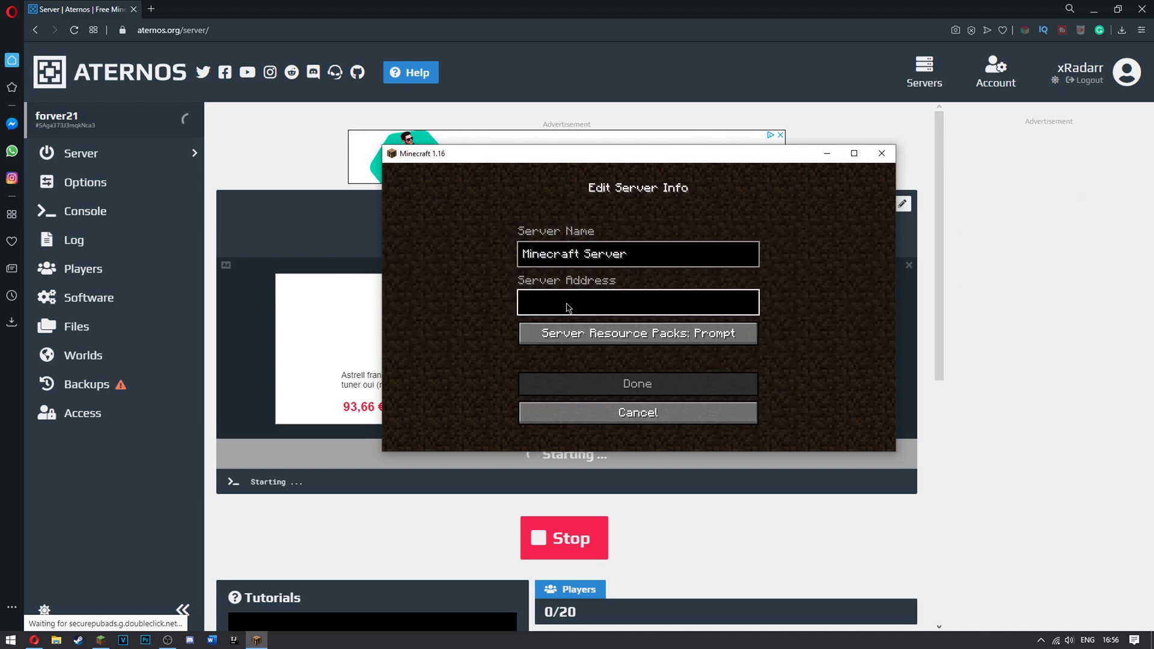
key(ctrl+v)
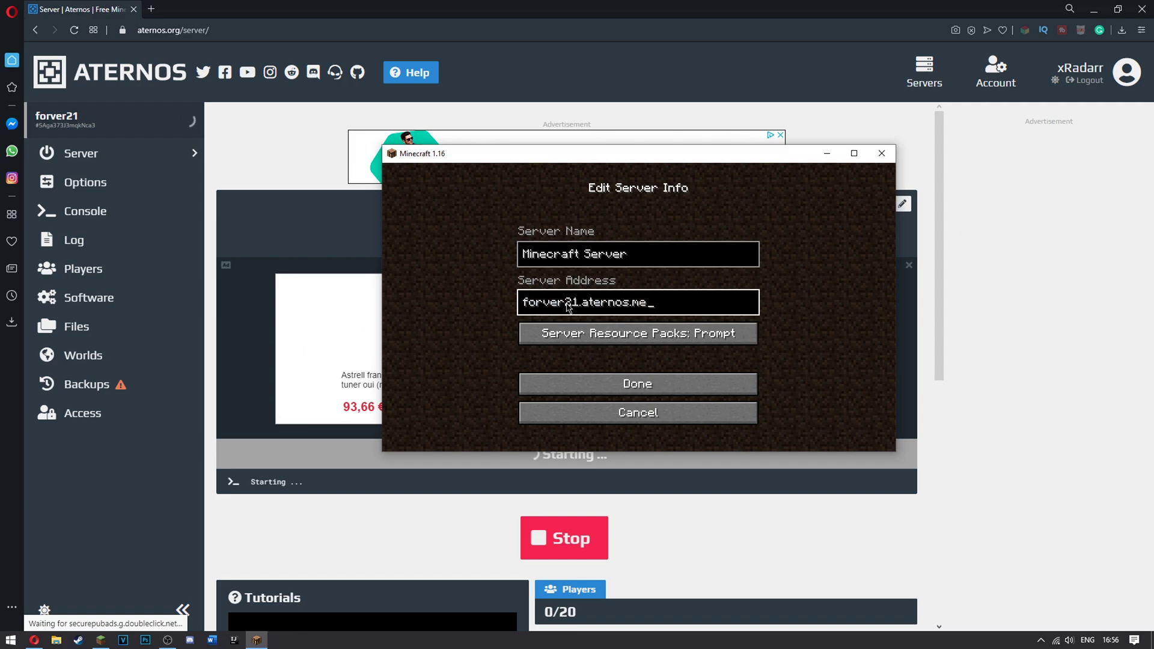
click(638, 383)
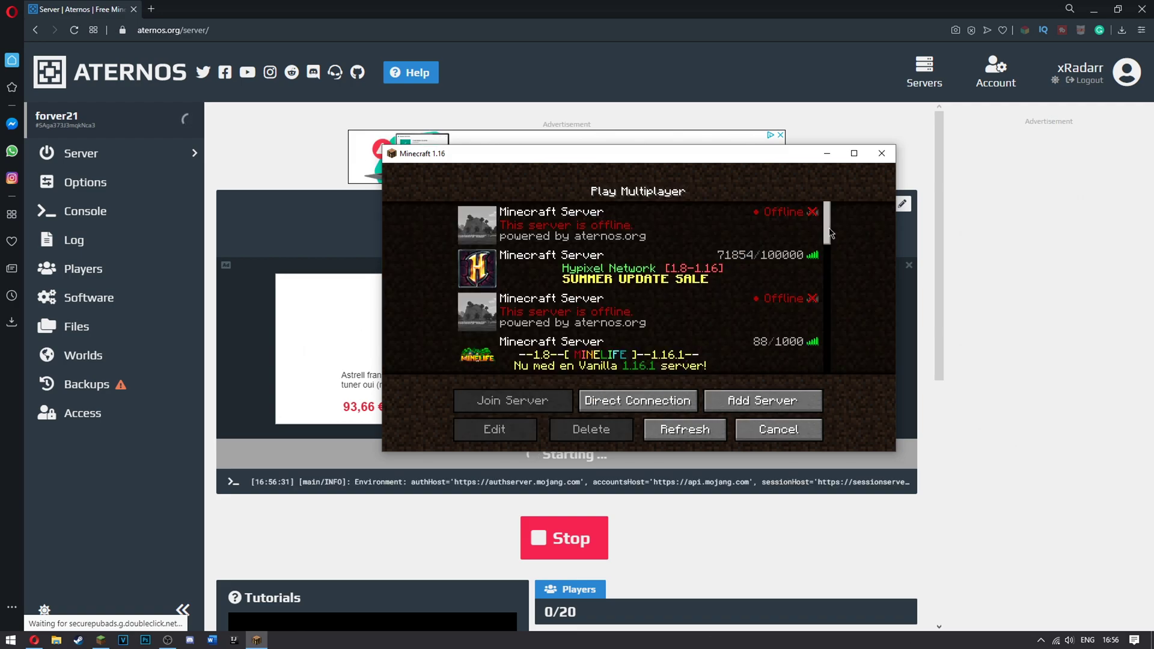
drag(827, 231, 828, 364)
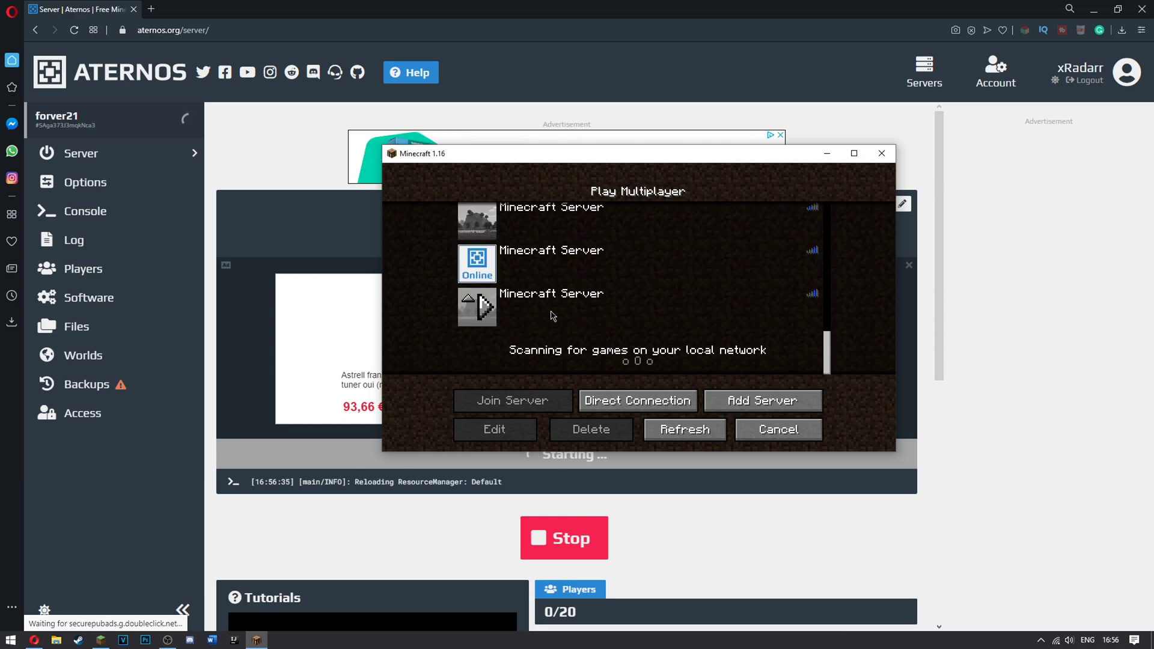
click(553, 315)
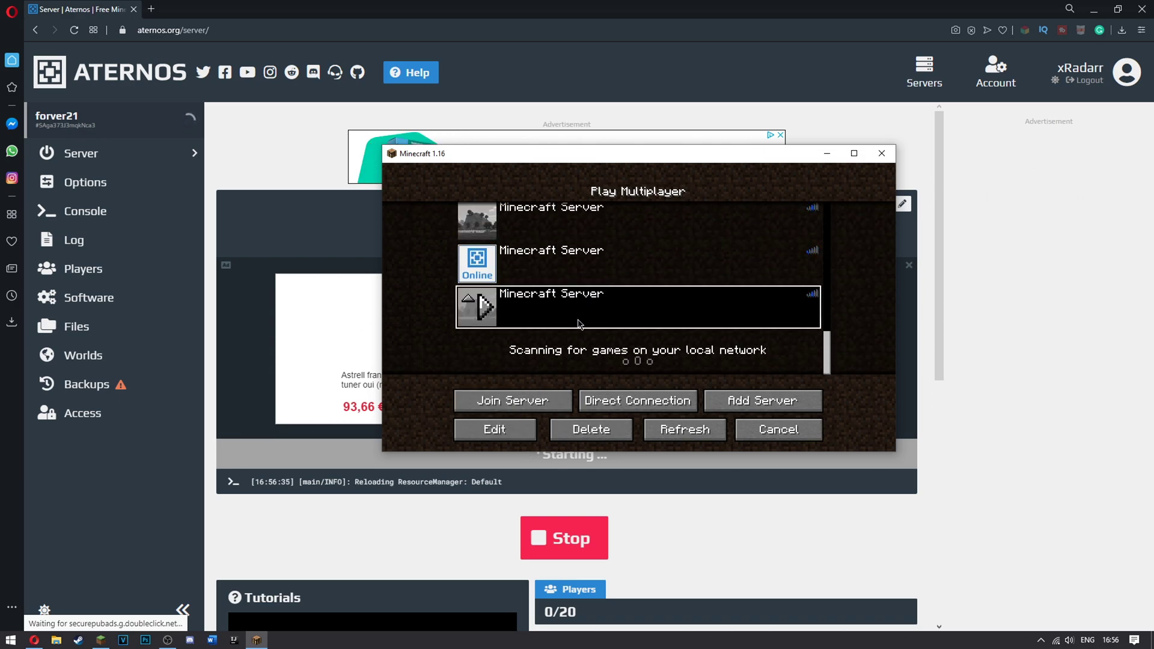
click(685, 429)
drag(590, 155, 901, 505)
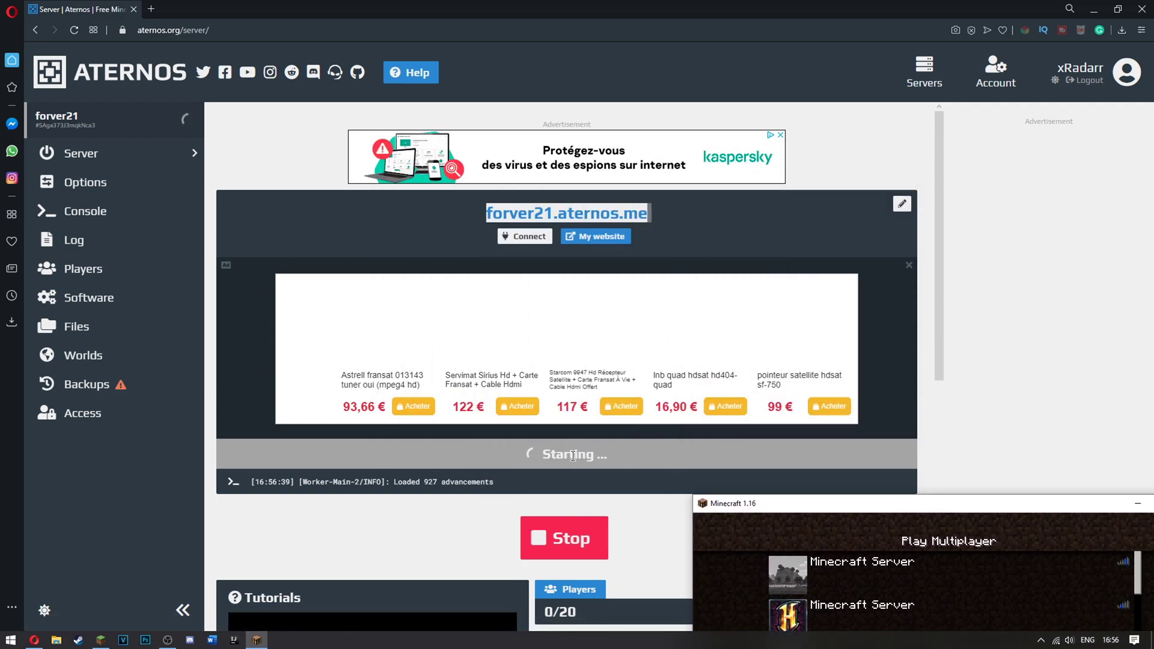
Wait until forver21 shows Online with 0/20 players, then bring Minecraft back alongside
click(573, 456)
double_click(573, 456)
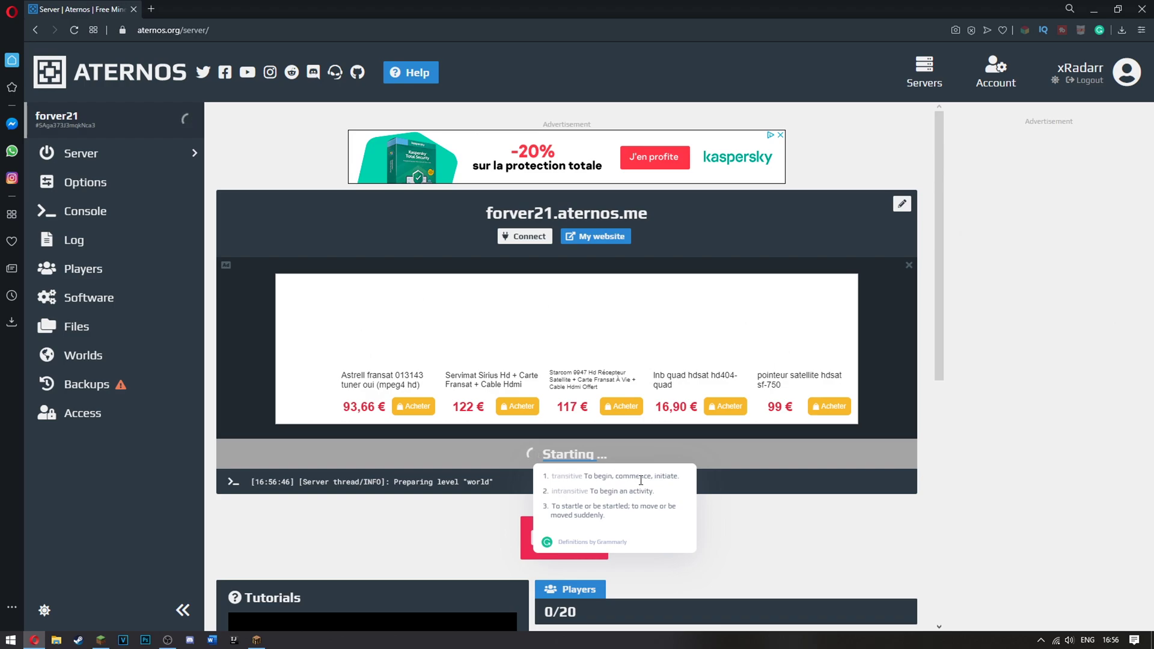
click(751, 479)
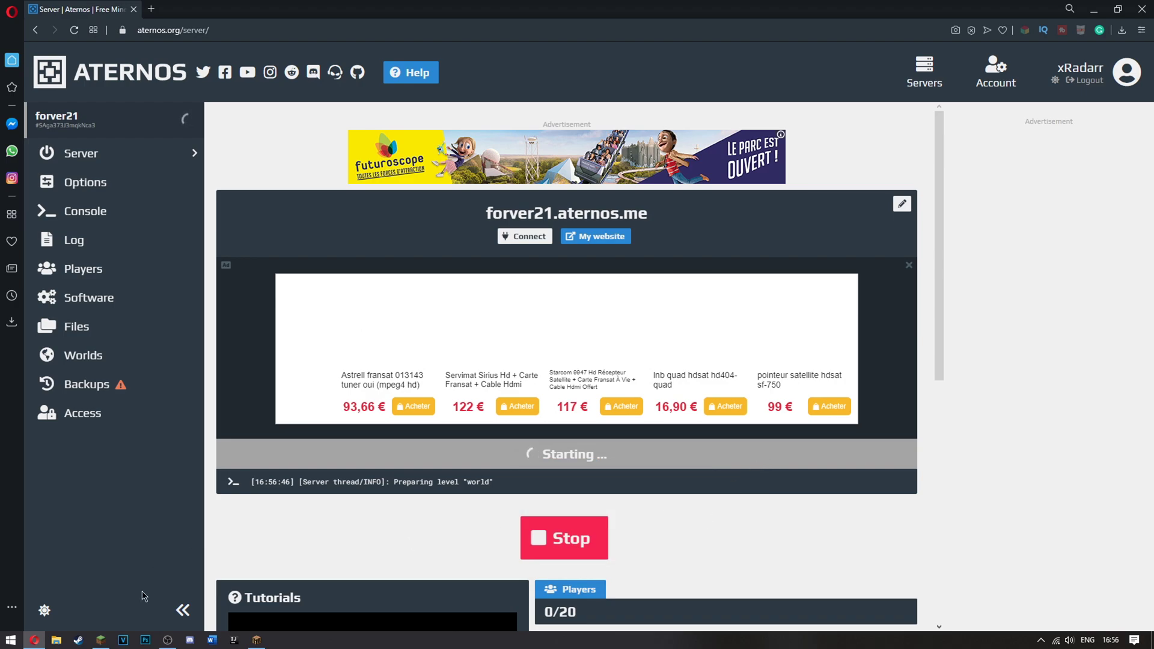
click(257, 639)
drag(806, 511, 765, 150)
scroll(1016, 269, down, 5)
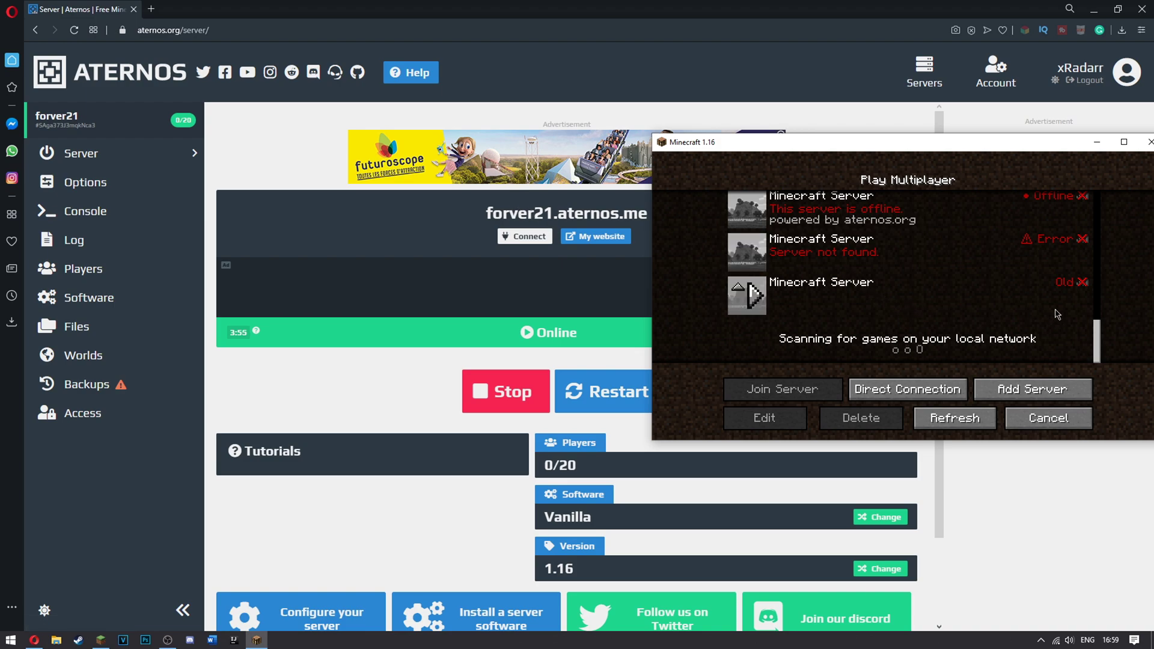
Refresh the multiplayer list, then select the online forver21 server (0/20) and join it
click(966, 426)
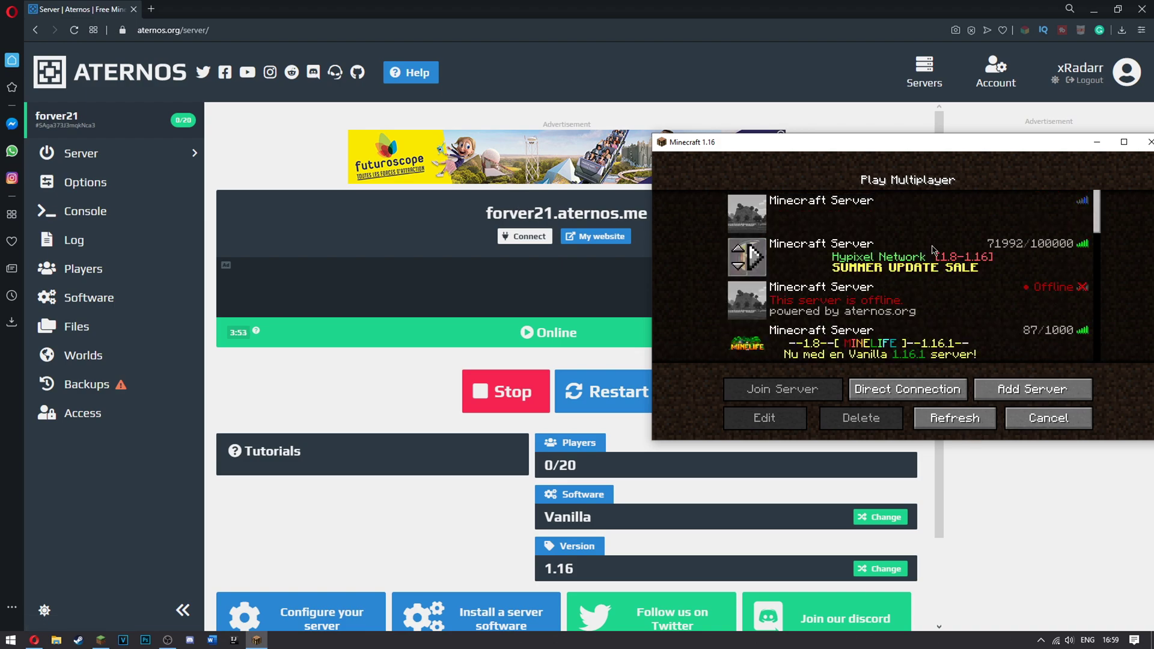
scroll(1052, 266, down, 4)
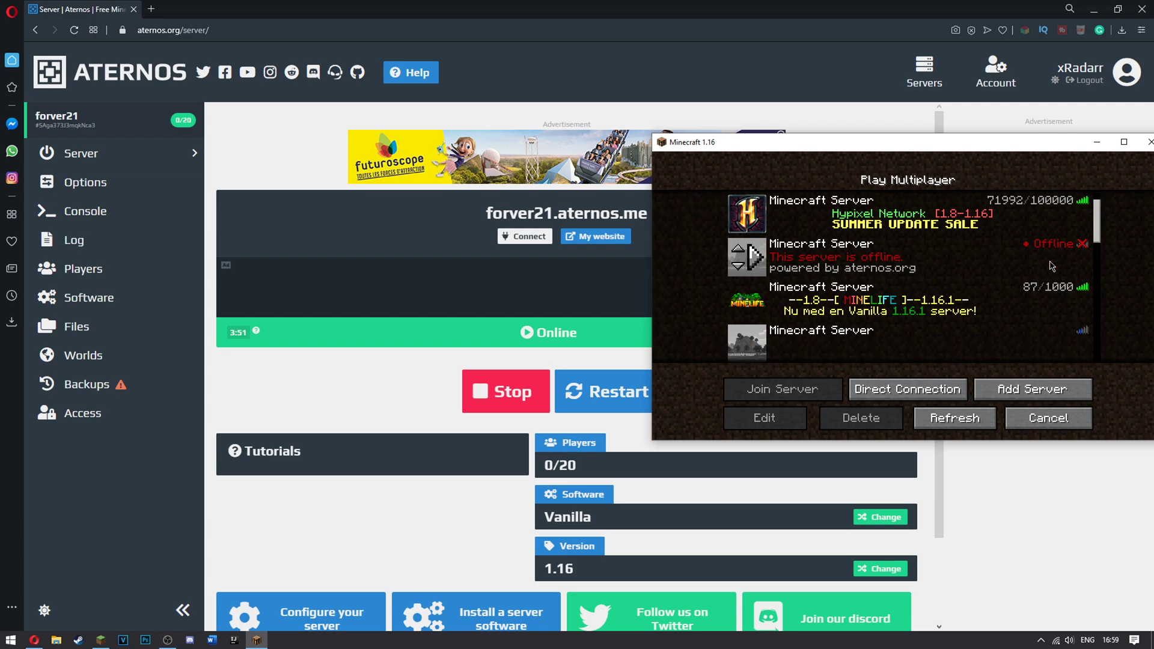
scroll(1052, 266, down, 5)
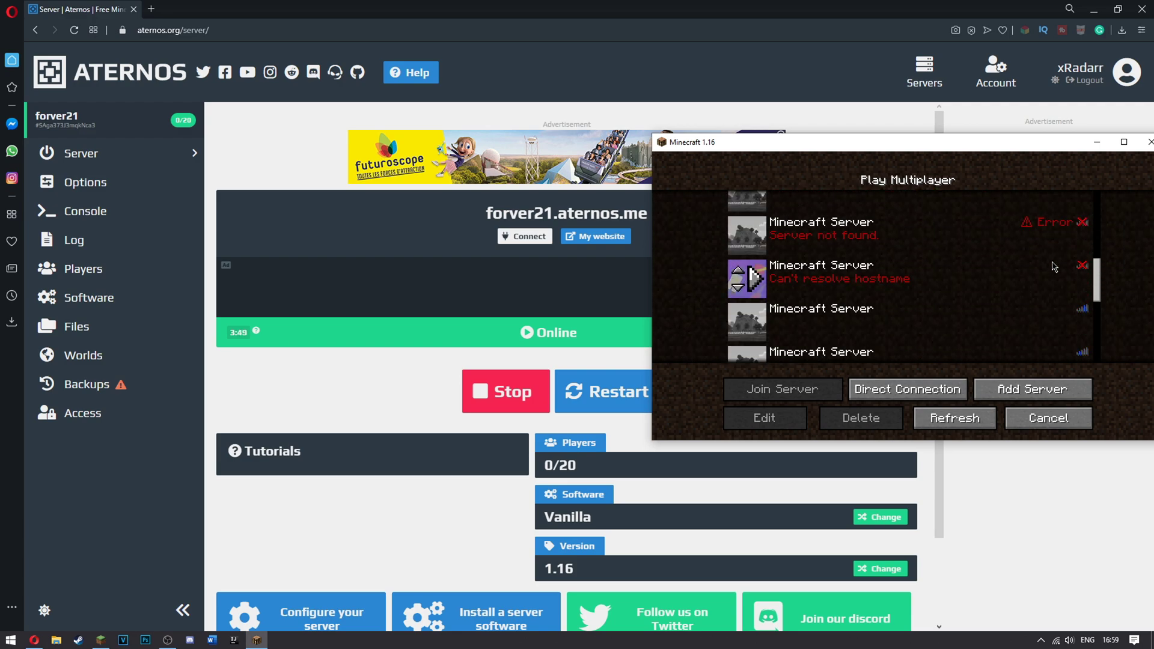
scroll(1053, 266, down, 2)
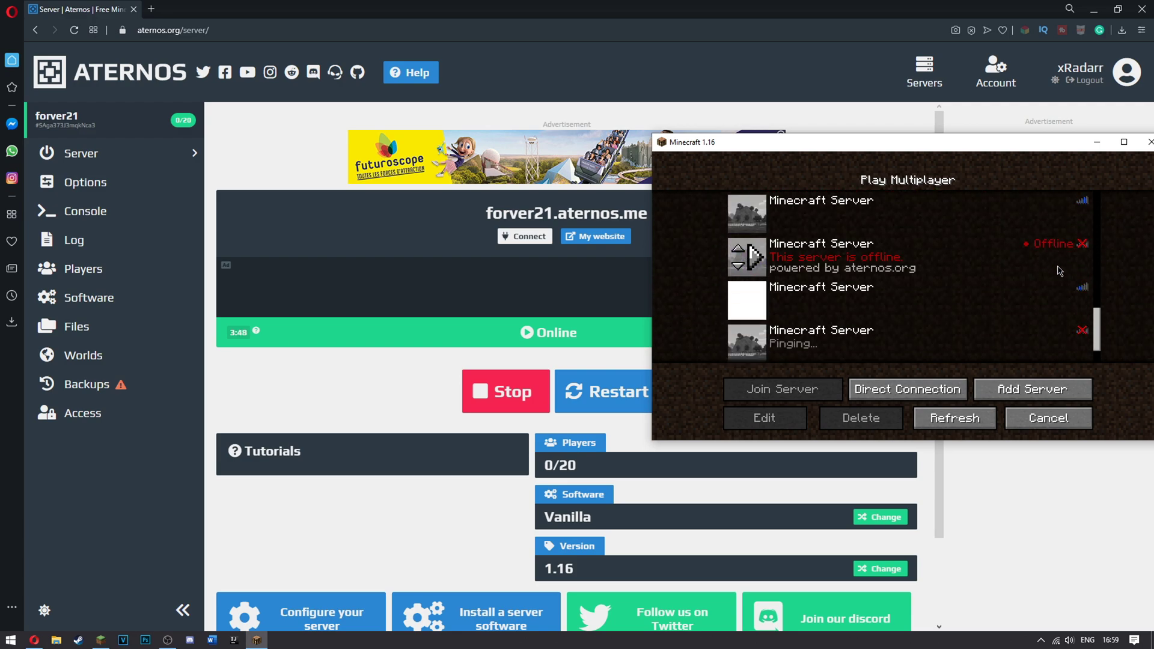
click(833, 325)
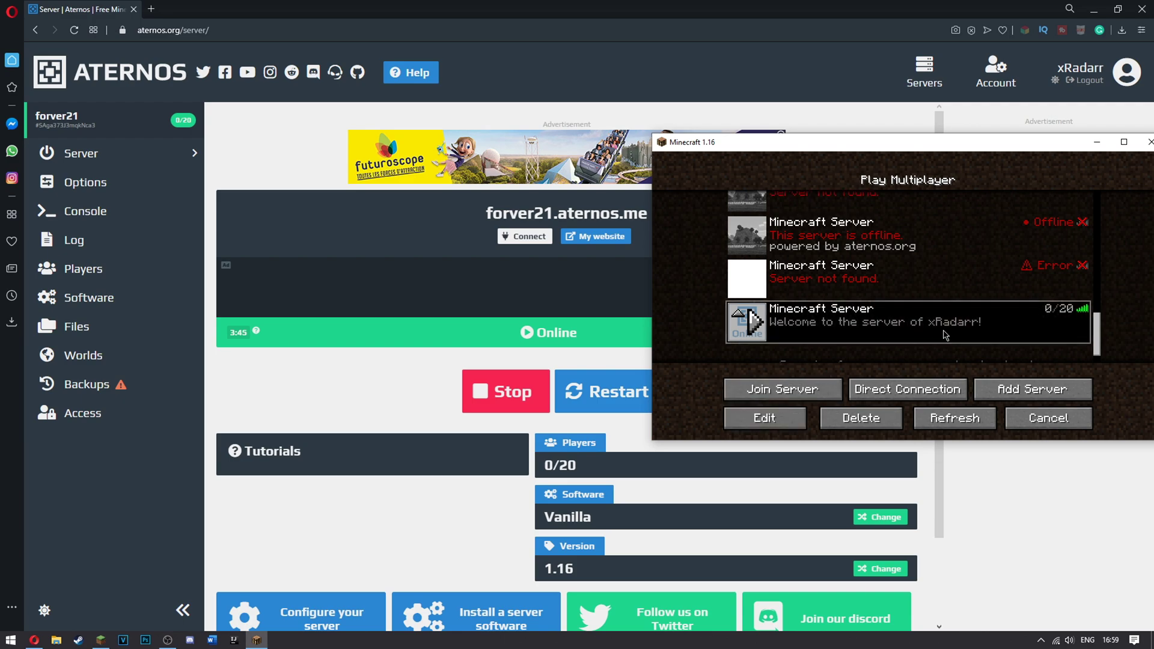
click(757, 326)
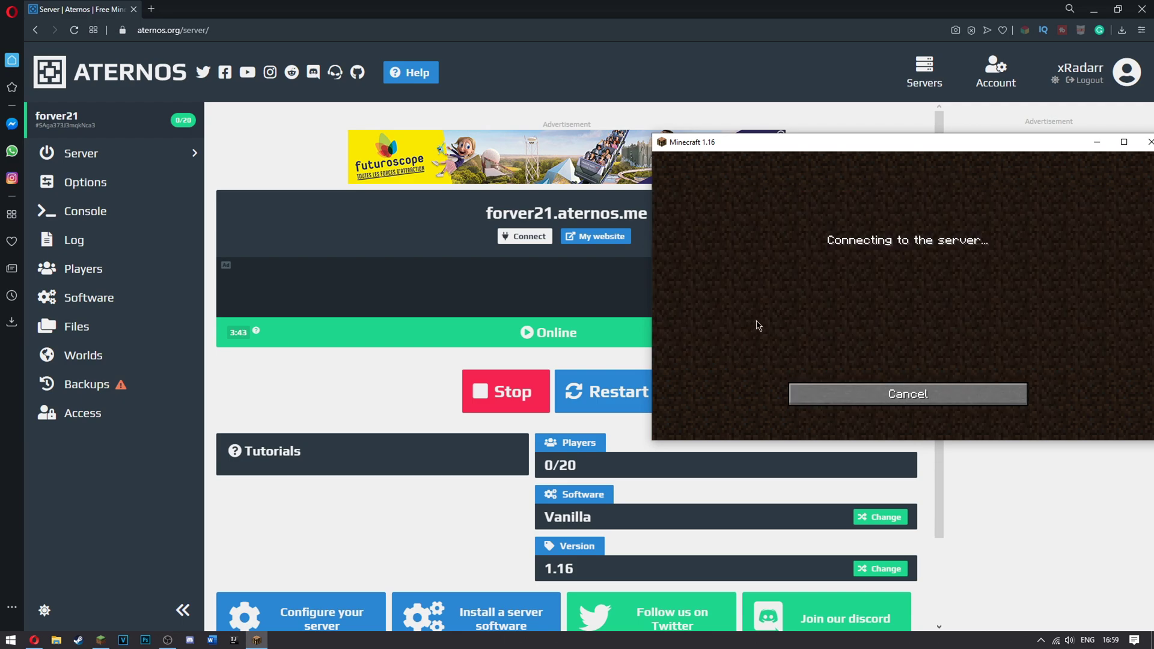
drag(955, 159, 688, 217)
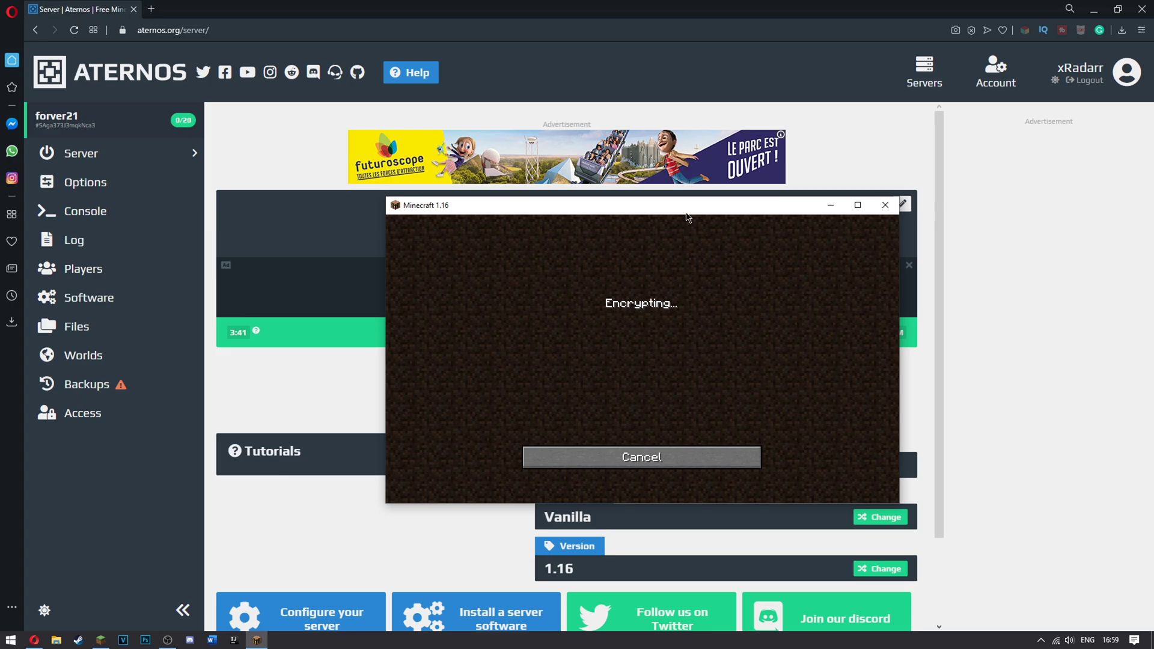